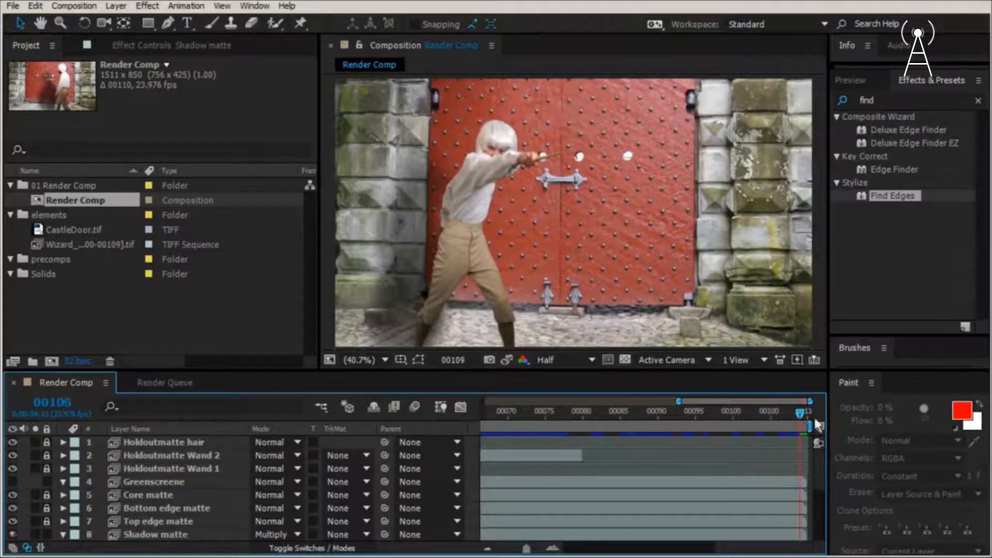
- Set the composition preview to Full resolution and inspect the wizard's edges around the hair, hand and wand up close
left_click(556, 359)
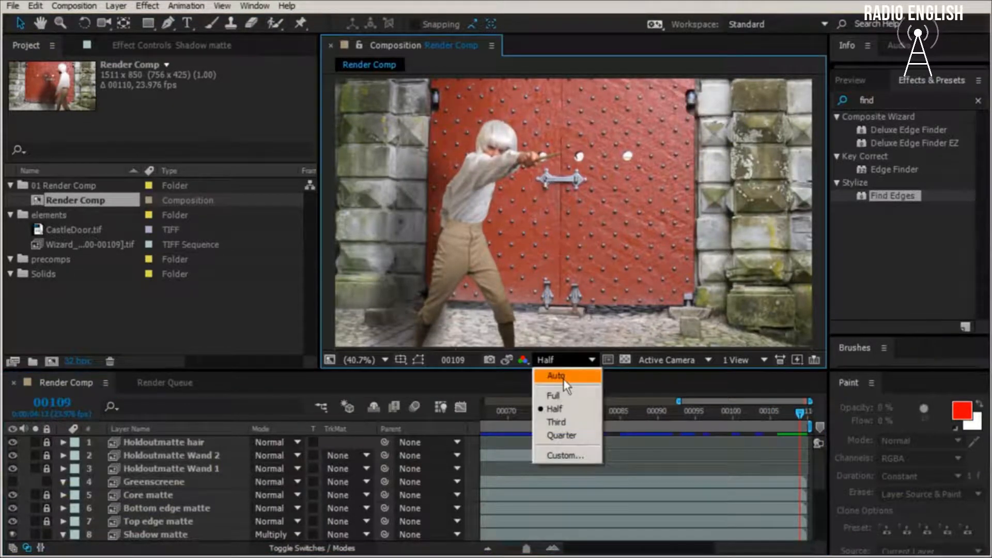
left_click(562, 396)
scroll(622, 223, "up", 3)
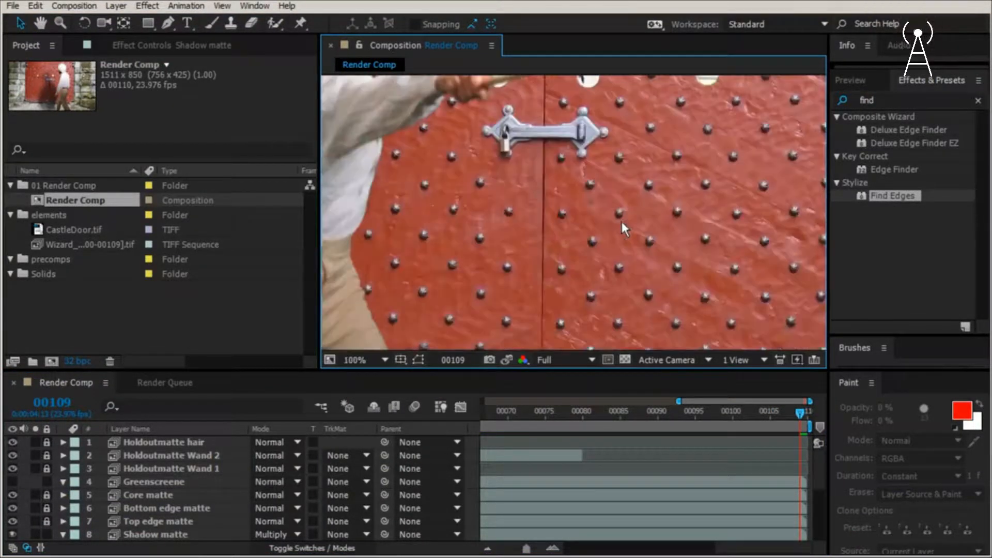
key("space")
left_click_drag(558, 196, 662, 334)
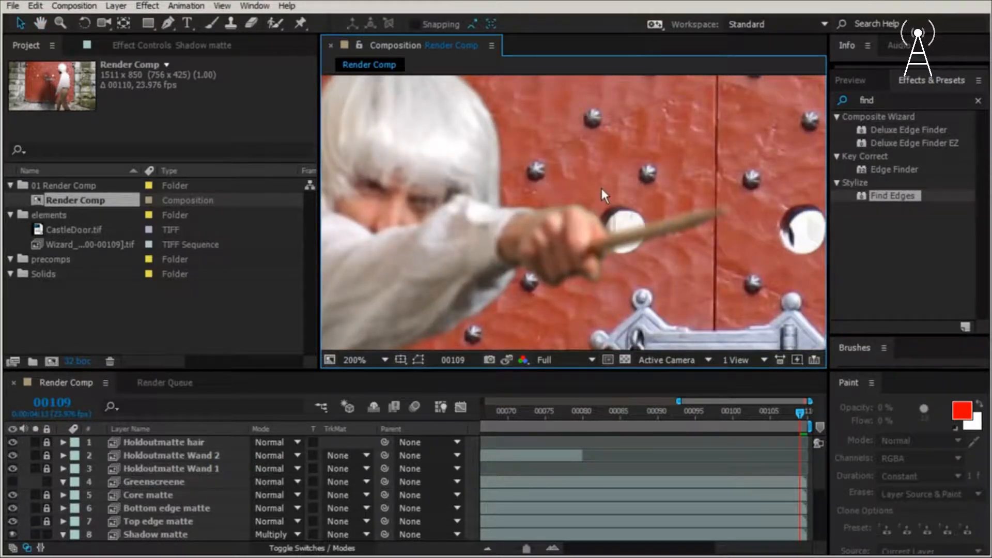
scroll(602, 188, "down", 4)
key("space")
left_click_drag(593, 106, 609, 124)
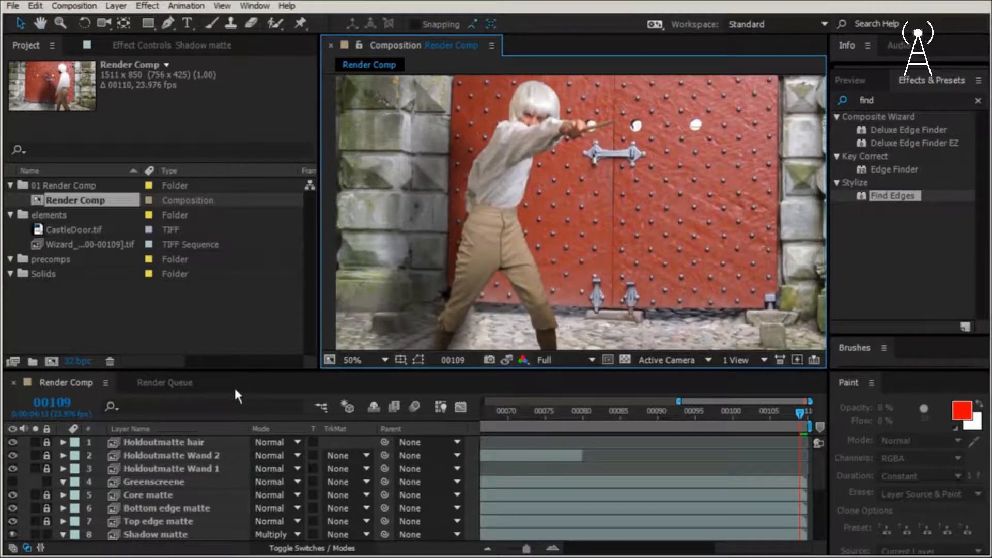
- Move the Greenscreene layer above all other layers and unlock the holdout, core and edge matte layers beneath it
left_click(164, 476)
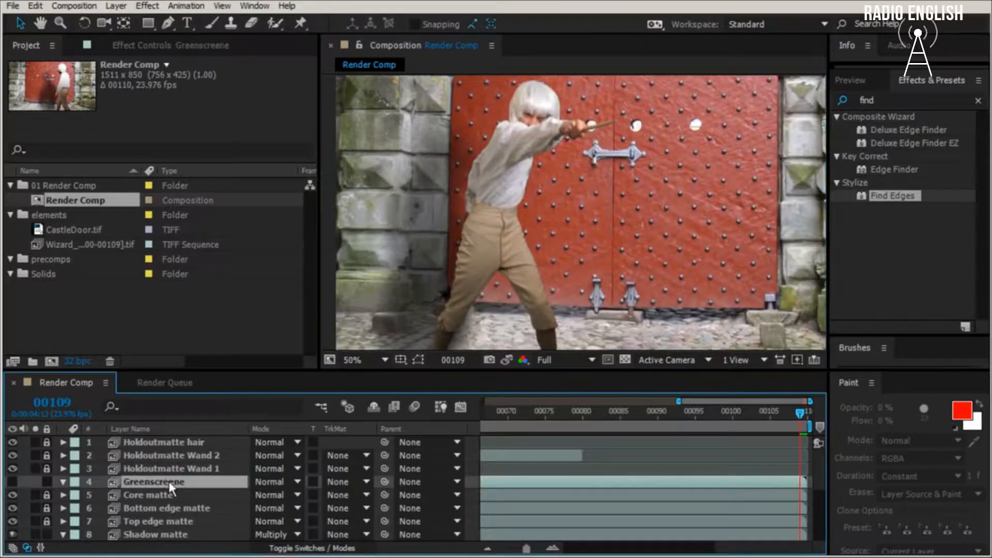
left_click_drag(172, 438, 171, 437)
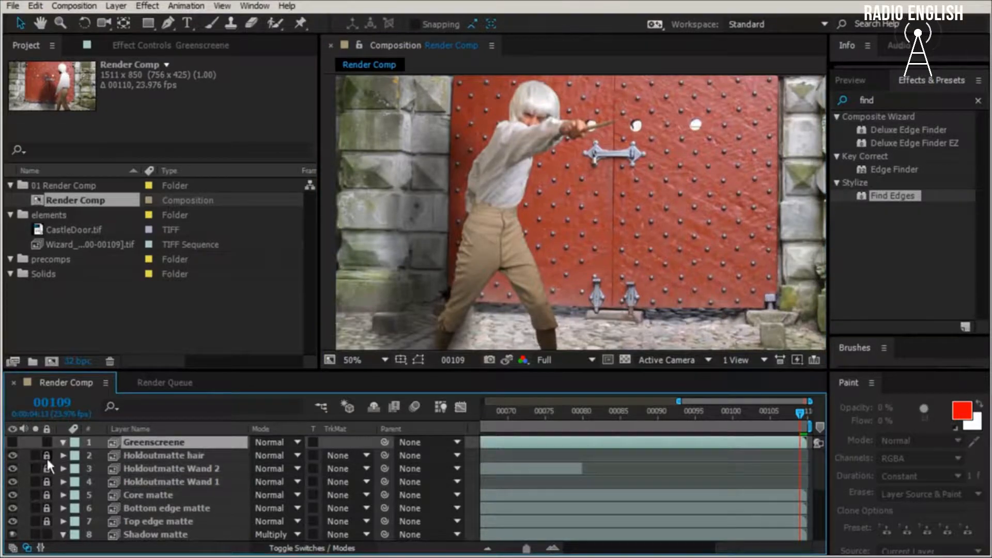
left_click_drag(46, 457, 42, 535)
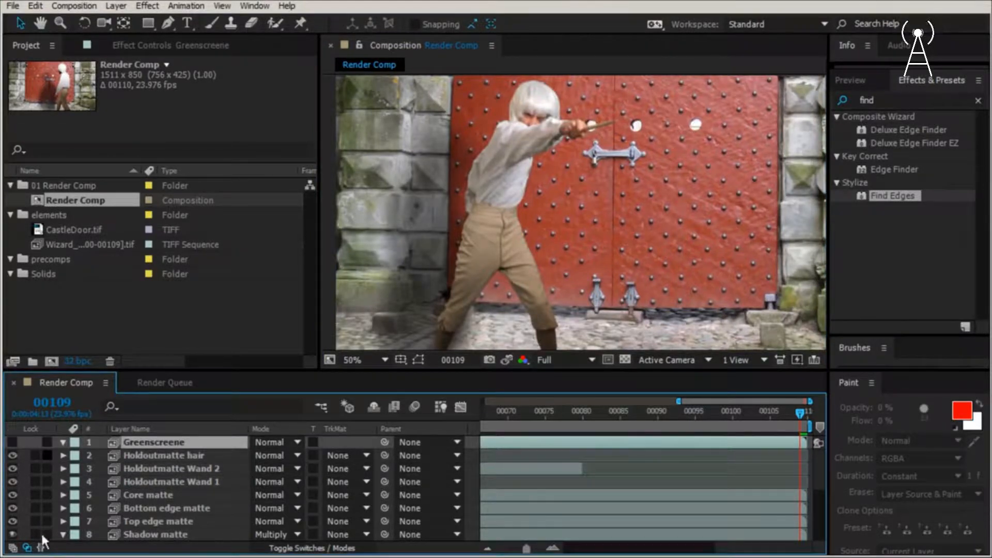
- Pre-compose the layers from Holdoutmatte hair through Top edge matte into a new composition named Wizard, moving all attributes
left_click(151, 450)
scroll(176, 484, "down", 3)
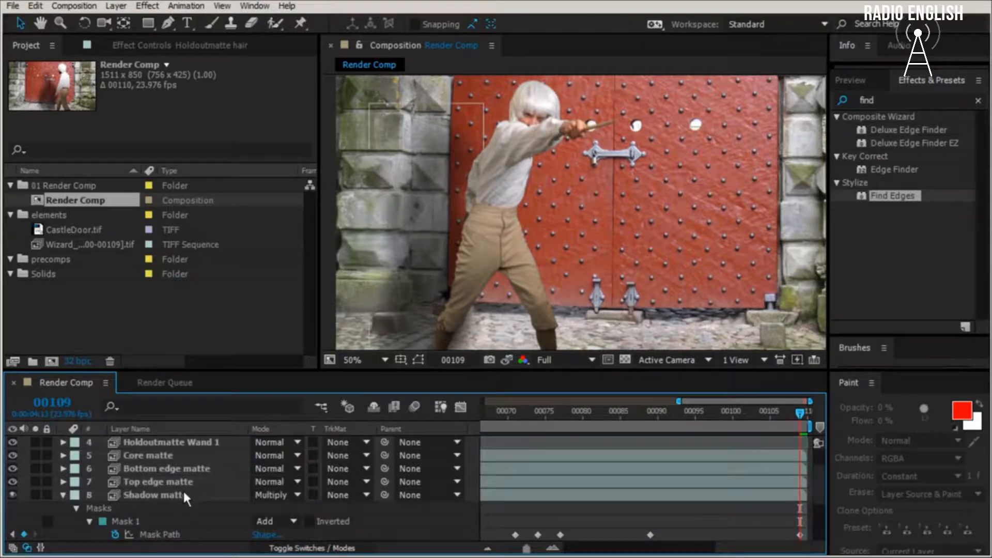
left_click(182, 478, "shift")
scroll(191, 488, "up", 3)
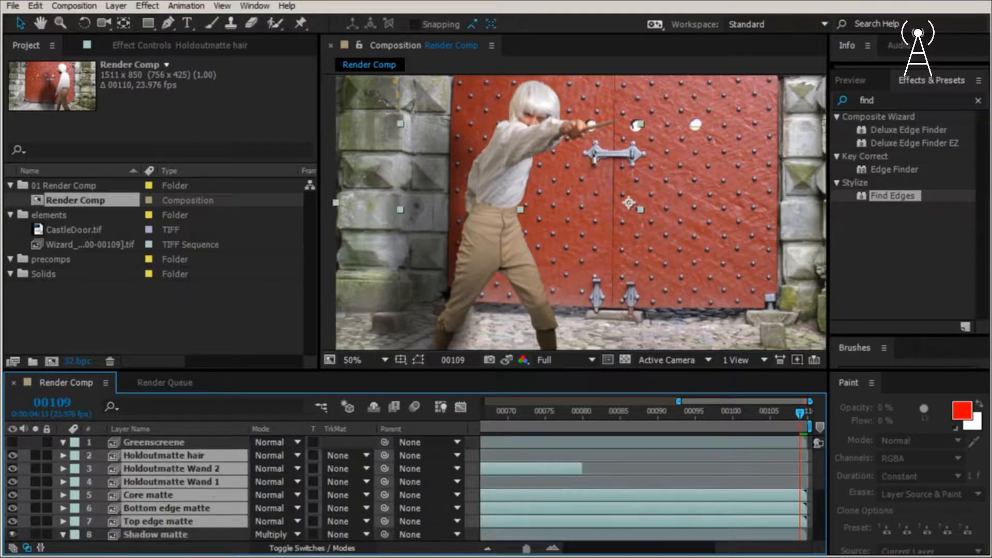
left_click(113, 6)
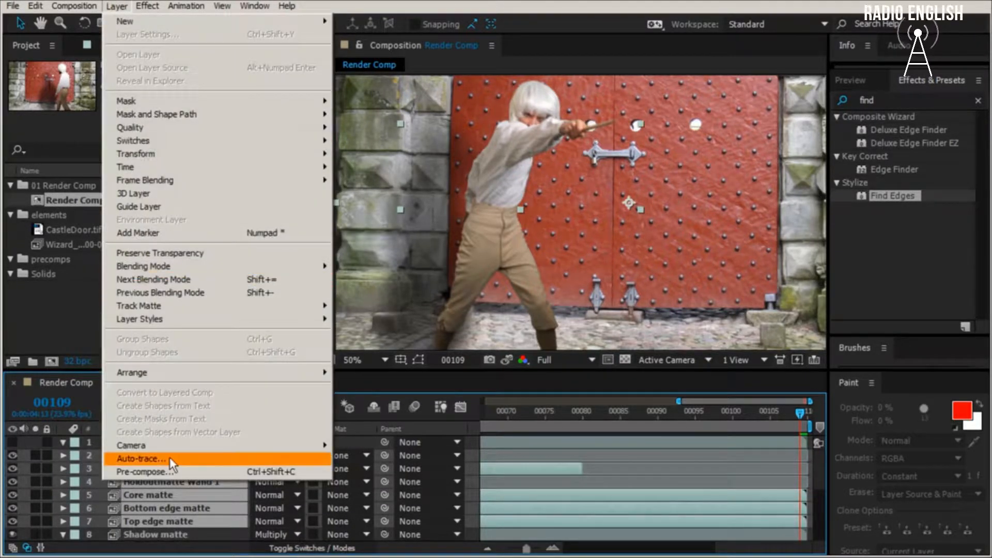
left_click(169, 472)
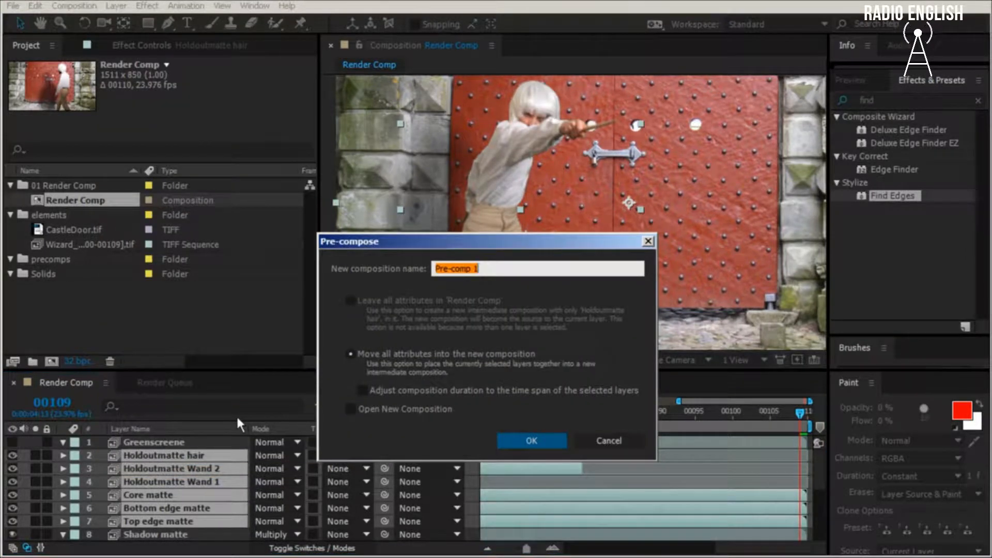
type("Wiza")
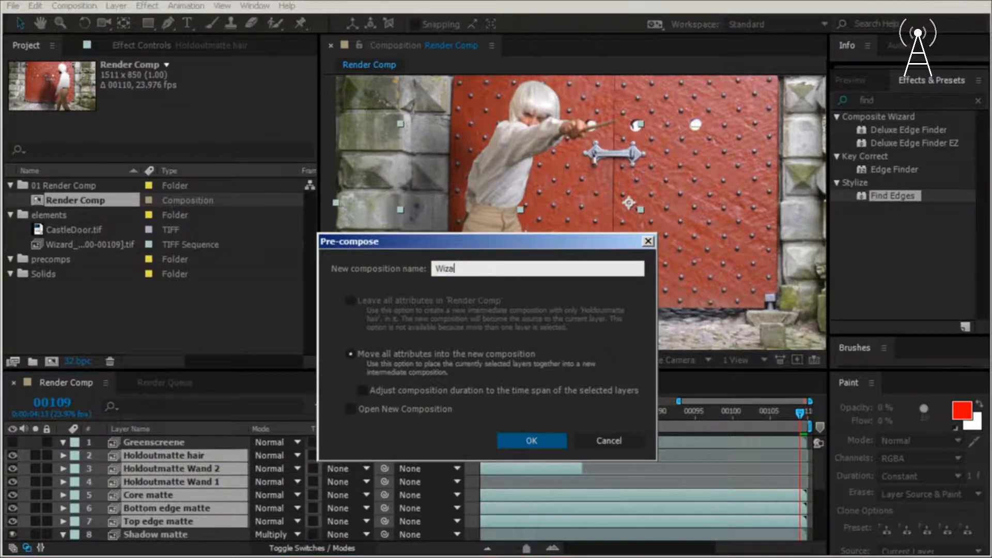
type("rd")
key("Return")
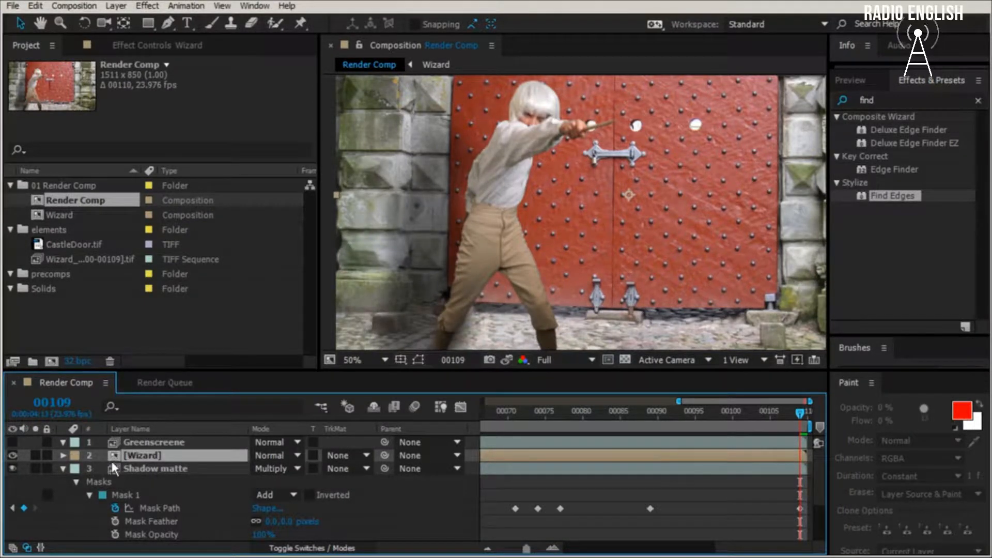
- Duplicate the Wizard layer and rename the upper copy Edge matte
key("ctrl+d")
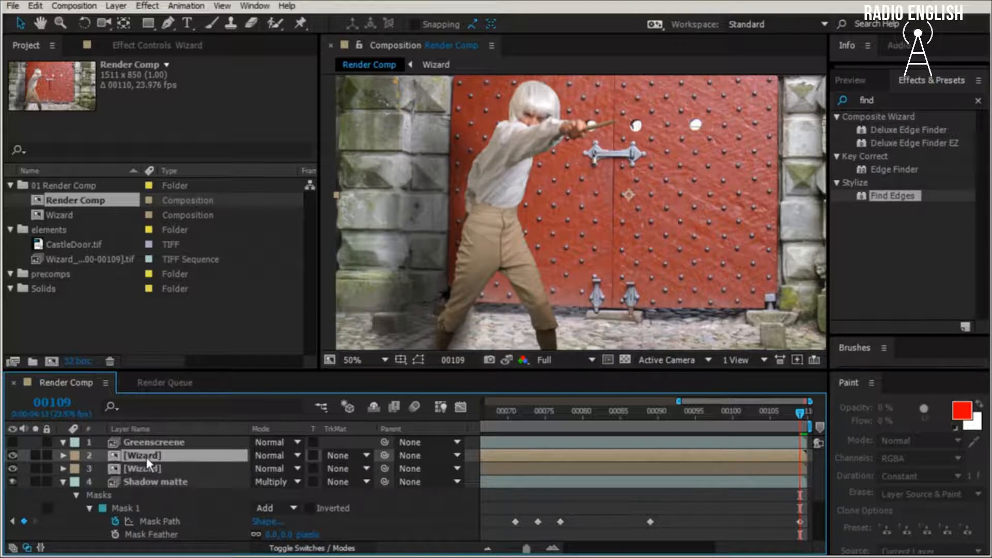
key("Return")
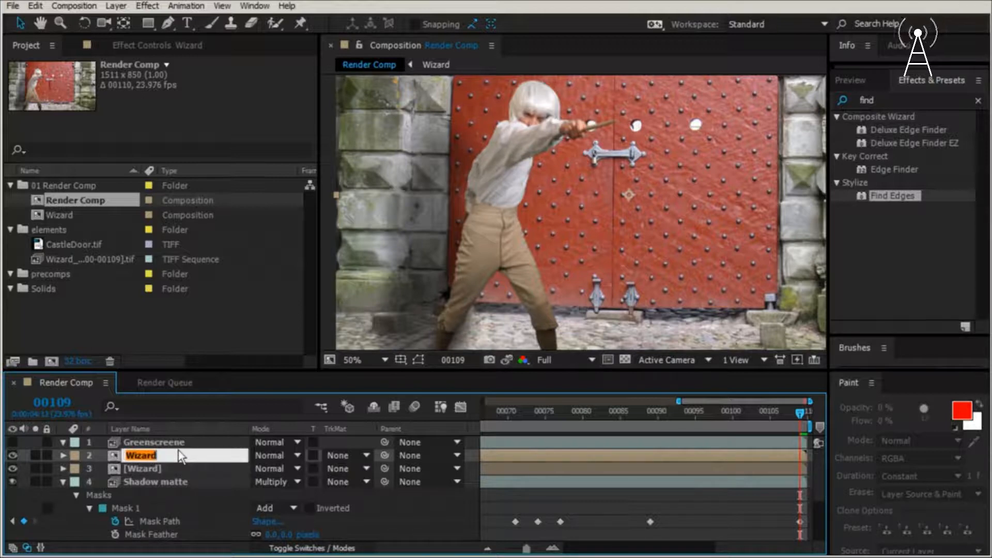
type("Ecdf")
key("Return")
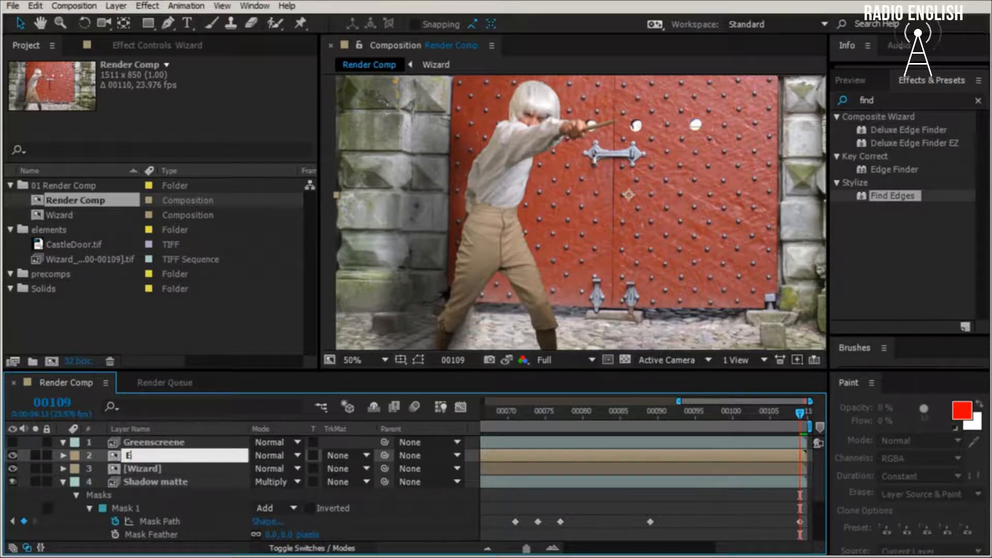
type("atte")
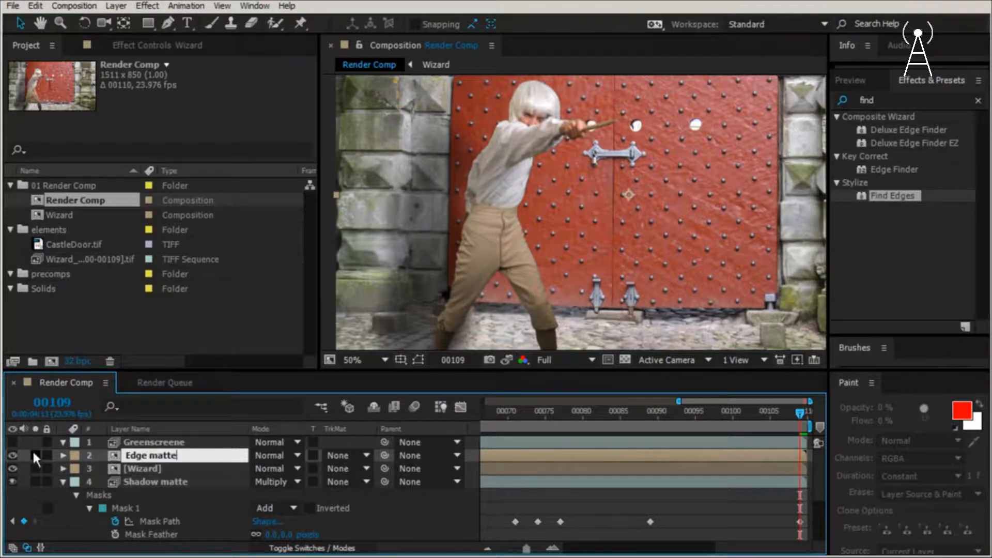
- Solo the Edge matte layer and apply Shift Channels to it with alpha taken from Full On
left_click(34, 454)
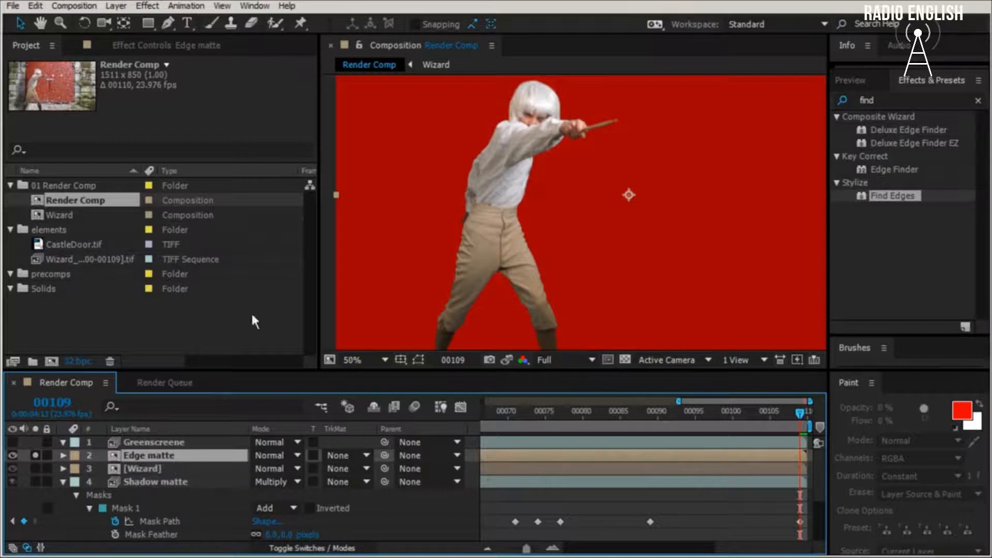
left_click(148, 6)
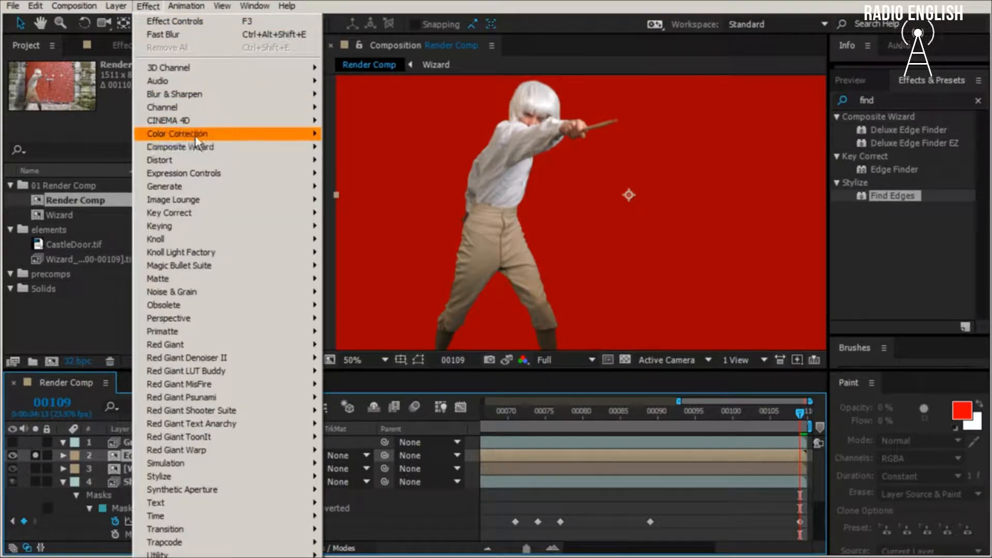
mouse_move(194, 110)
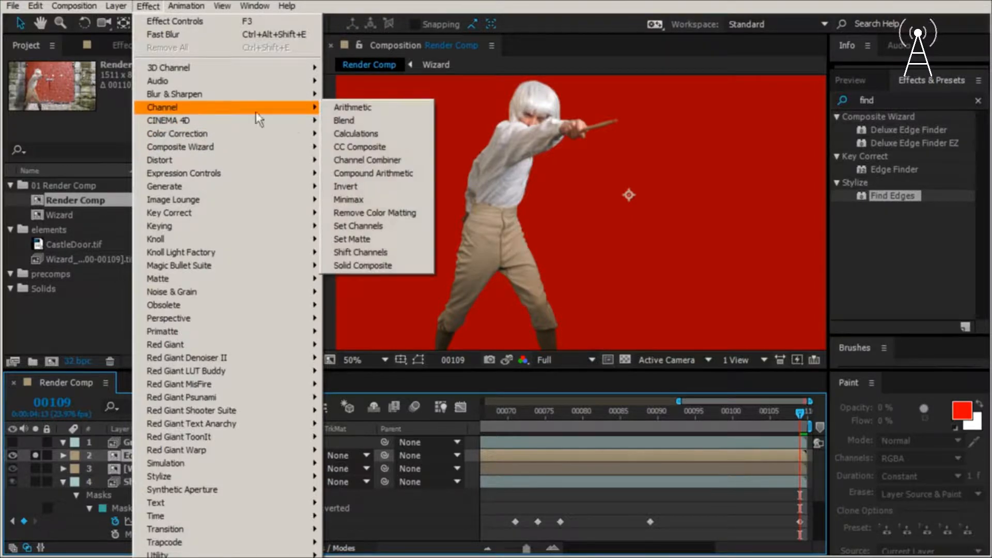
left_click(401, 252)
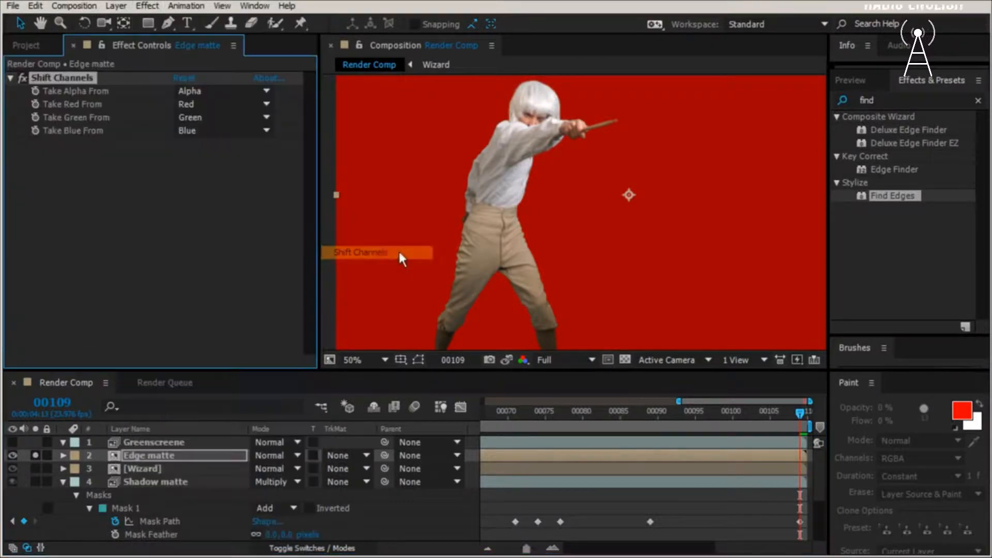
left_click(213, 93)
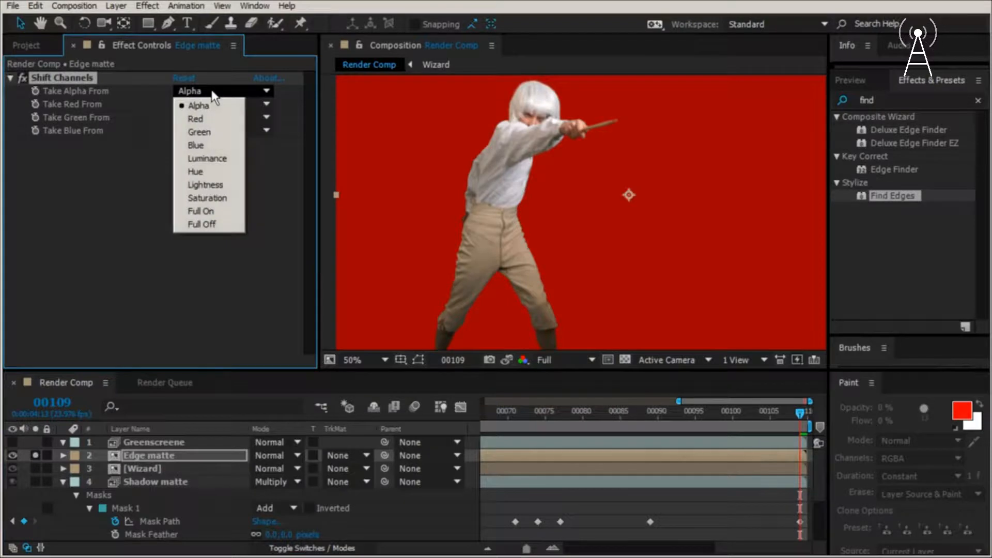
left_click(225, 212)
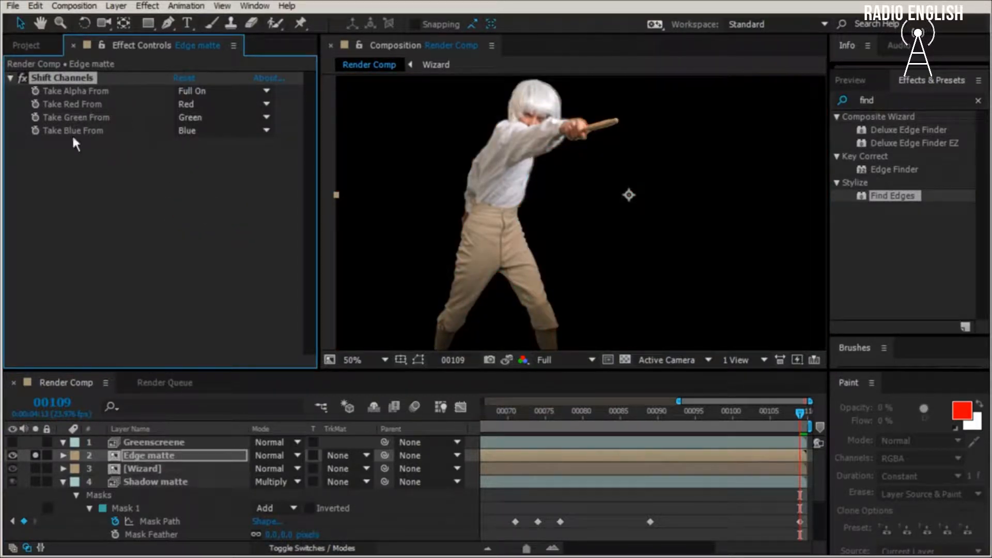
- Set the Shift Channels effect to take red, green and blue from Alpha
left_click(197, 103)
left_click(199, 123)
left_click(199, 118)
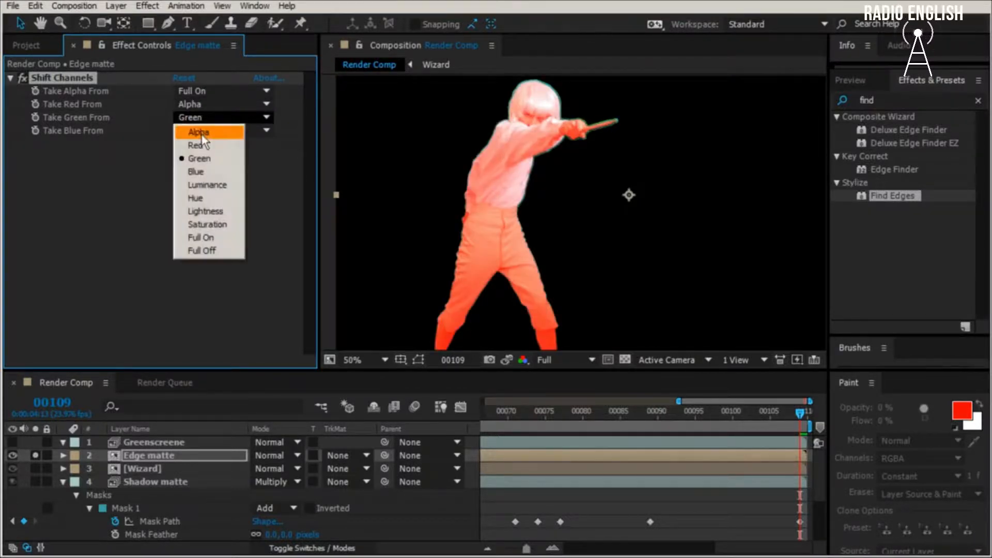
left_click(200, 135)
left_click(200, 130)
left_click(202, 141)
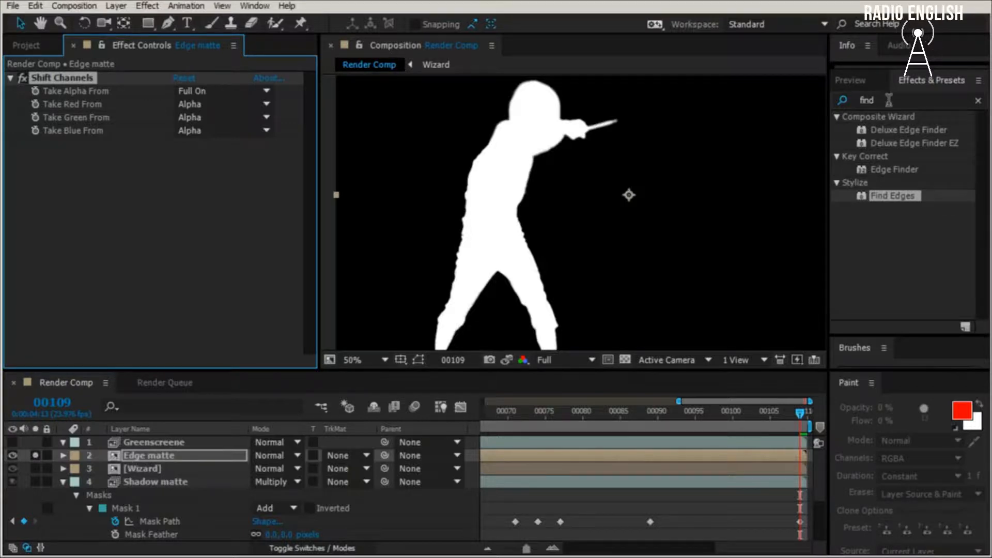
- Search the effects for "find" and apply Find Edges to the Edge matte layer
left_click_drag(888, 100, 840, 109)
key("BackSpace")
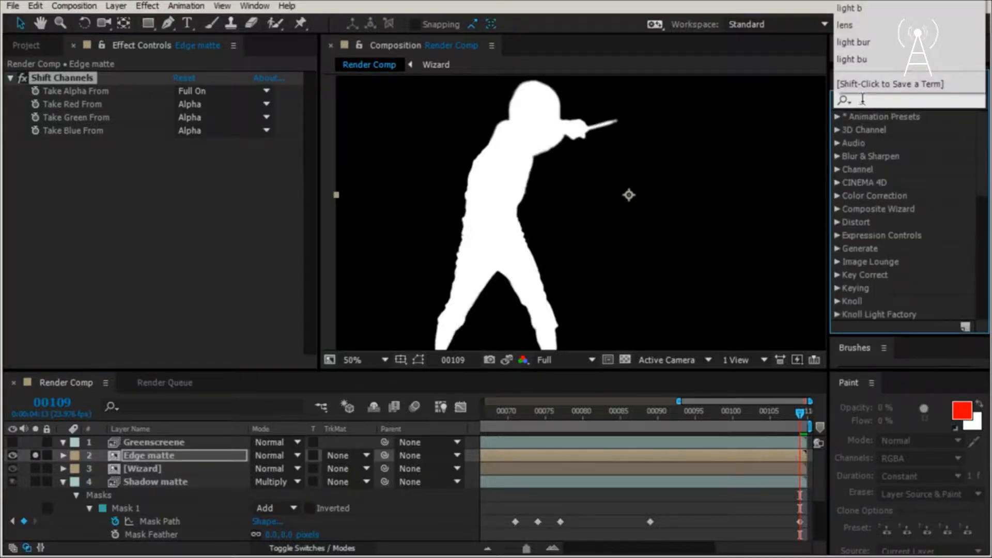
left_click(872, 104)
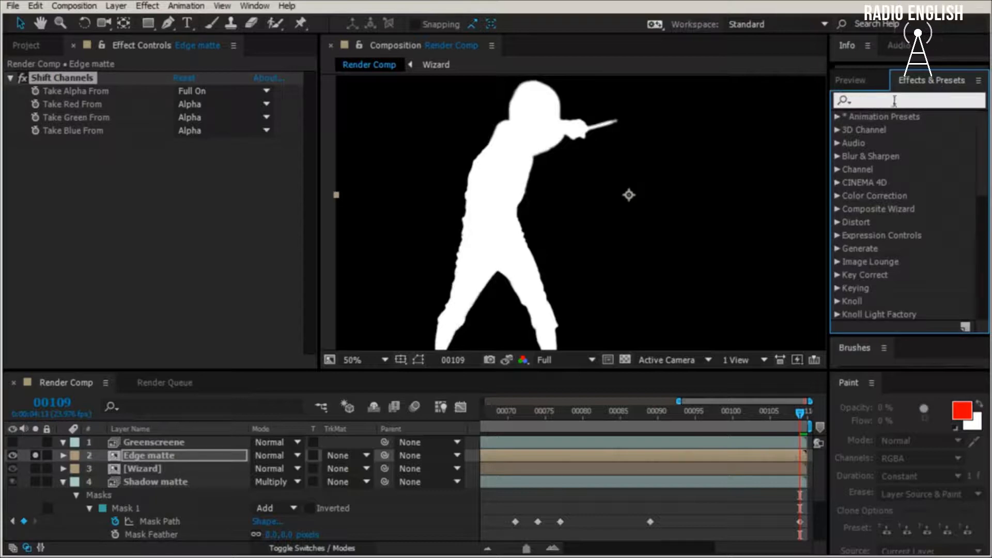
type("fi")
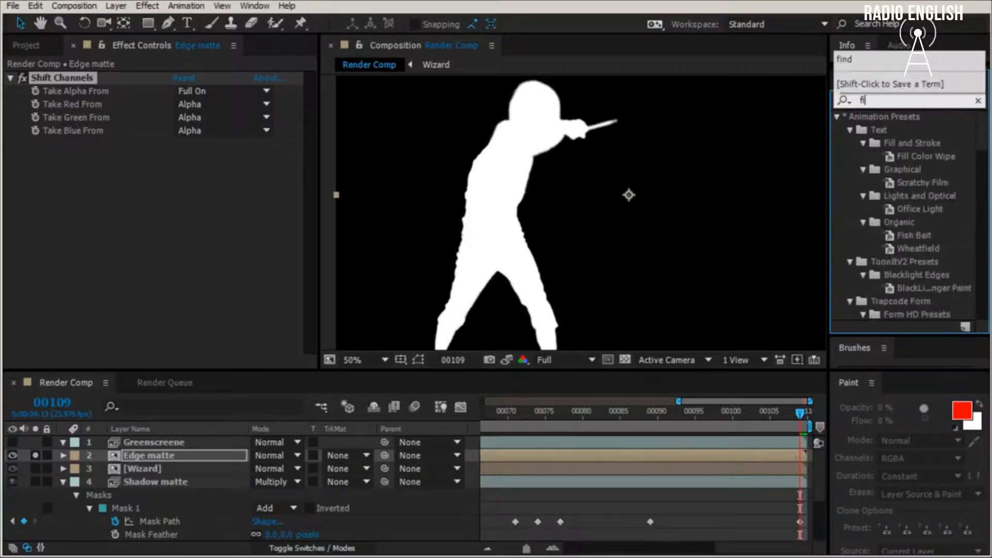
type("nd")
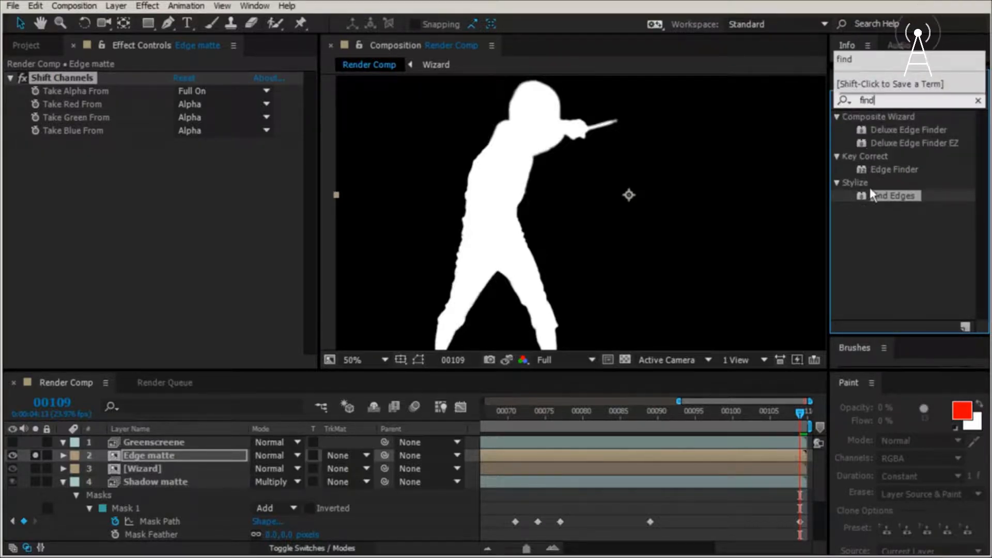
double_click(870, 195)
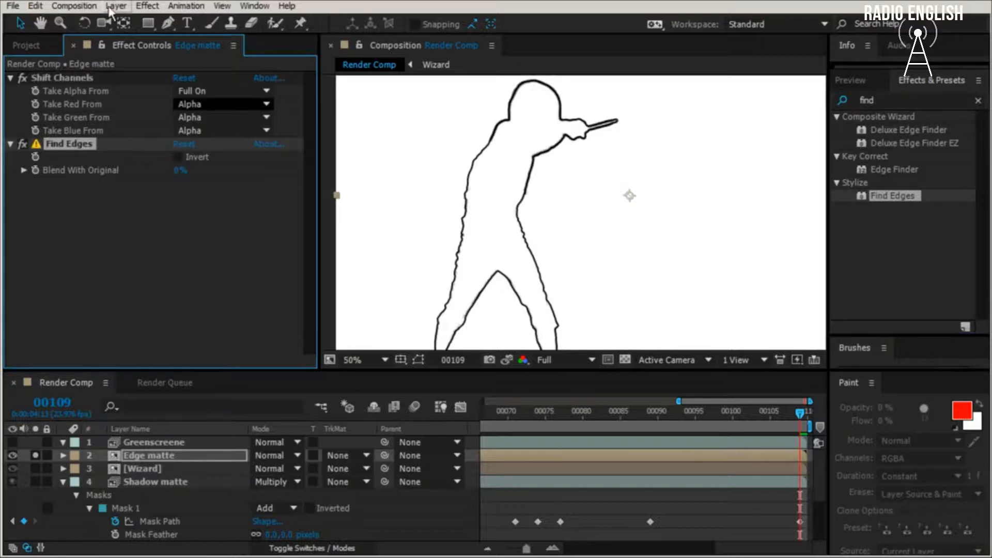
- Apply a Fast Blur with Blurriness 4 to the Edge matte layer and turn off its solo
left_click(148, 6)
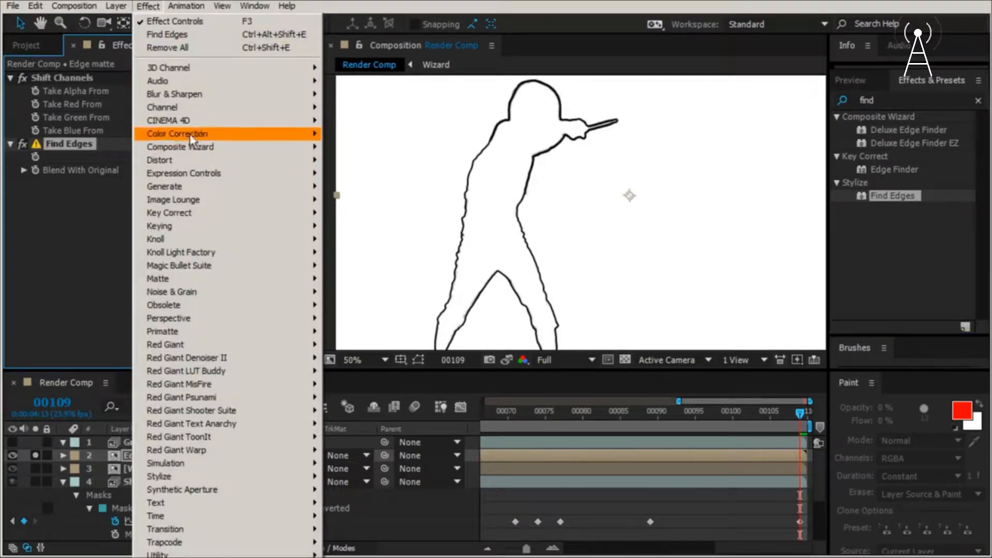
mouse_move(280, 95)
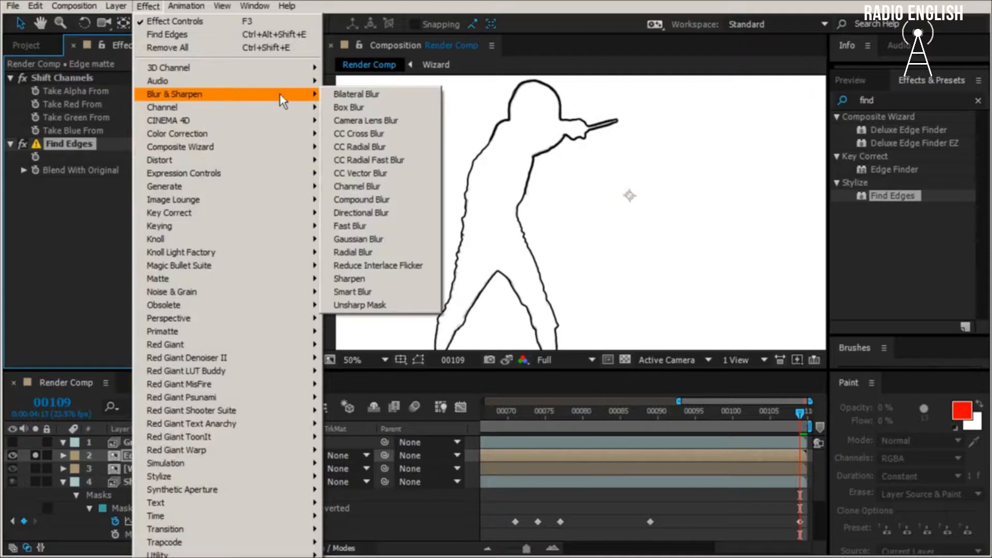
left_click(403, 229)
left_click(182, 196)
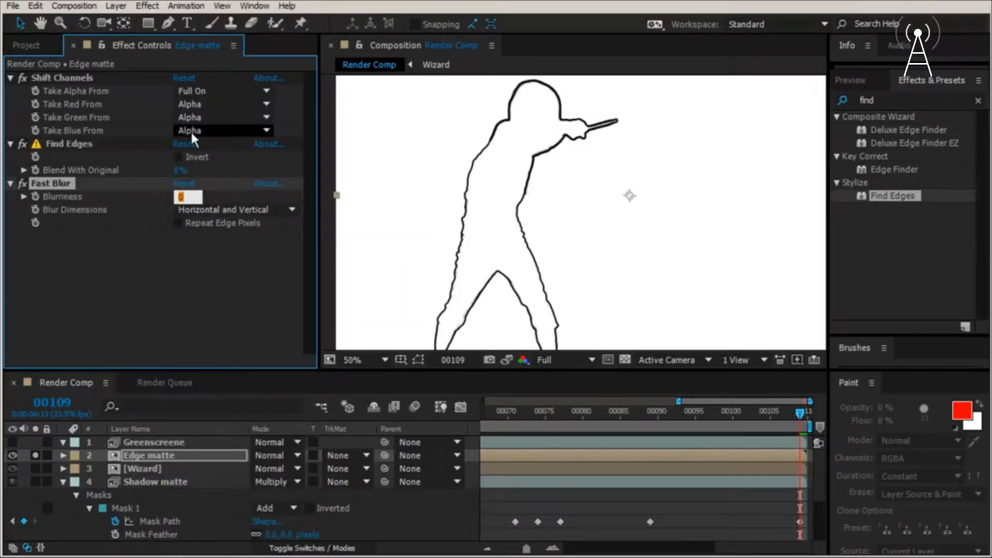
type("4")
key("Return")
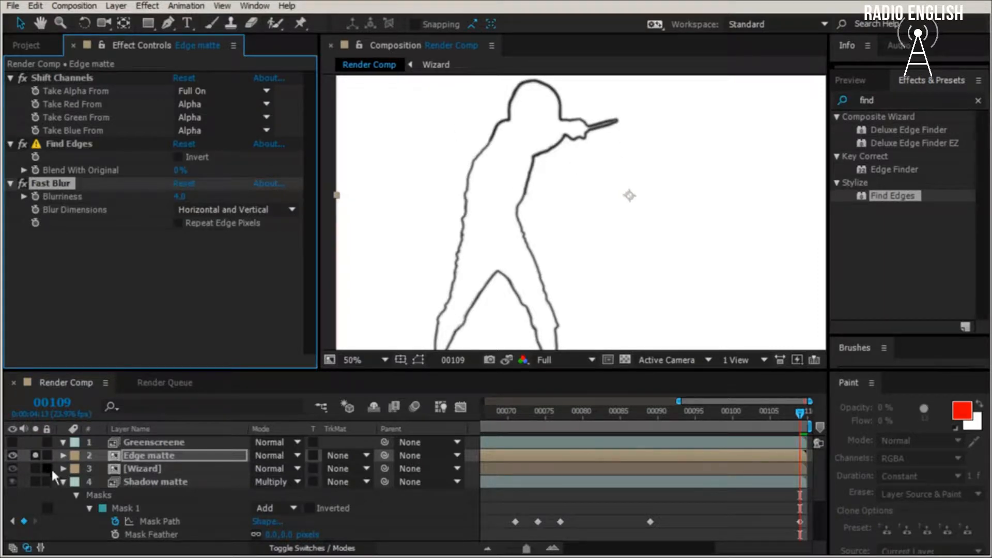
left_click(36, 455)
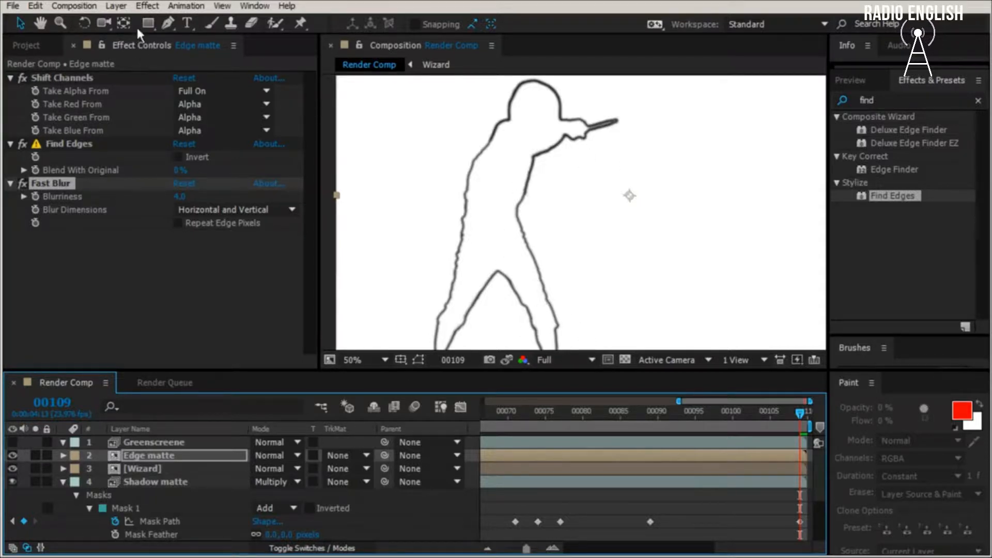
- Create an adjustment layer and place it directly beneath the Edge matte layer
left_click(117, 6)
mouse_move(167, 22)
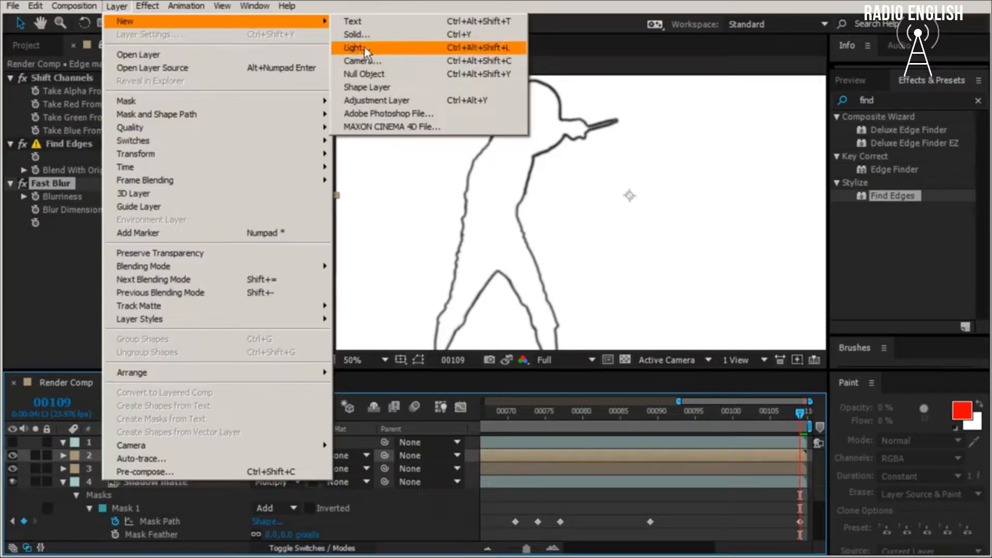
left_click(380, 102)
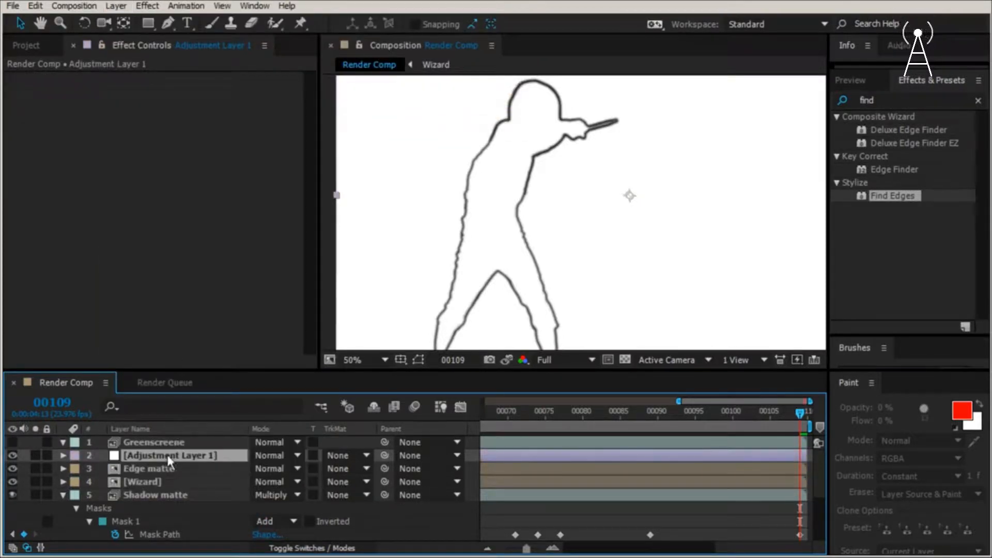
key("ctrl+bracketleft")
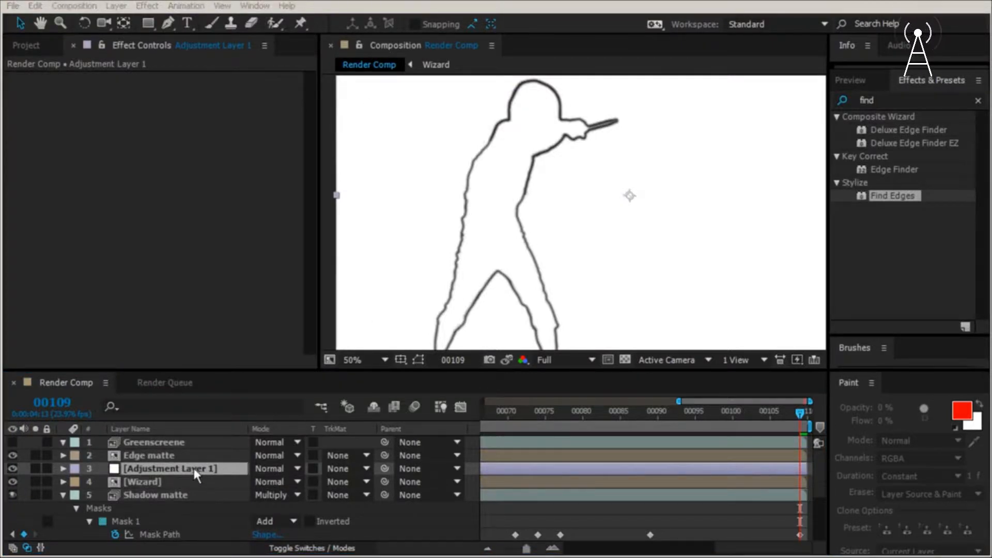
- Rename the adjustment layer as "Edge fix Adj layer"
key("Return")
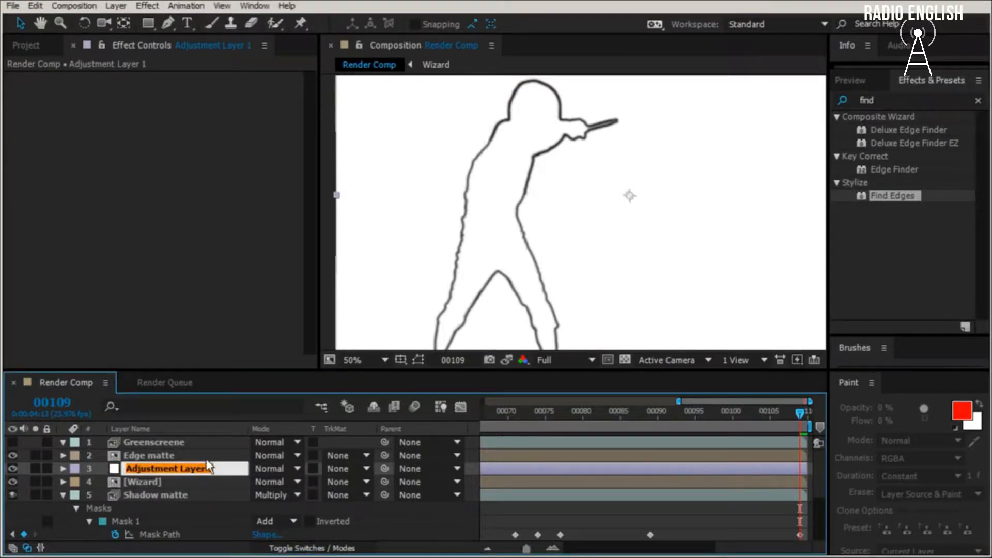
type("Edge fi")
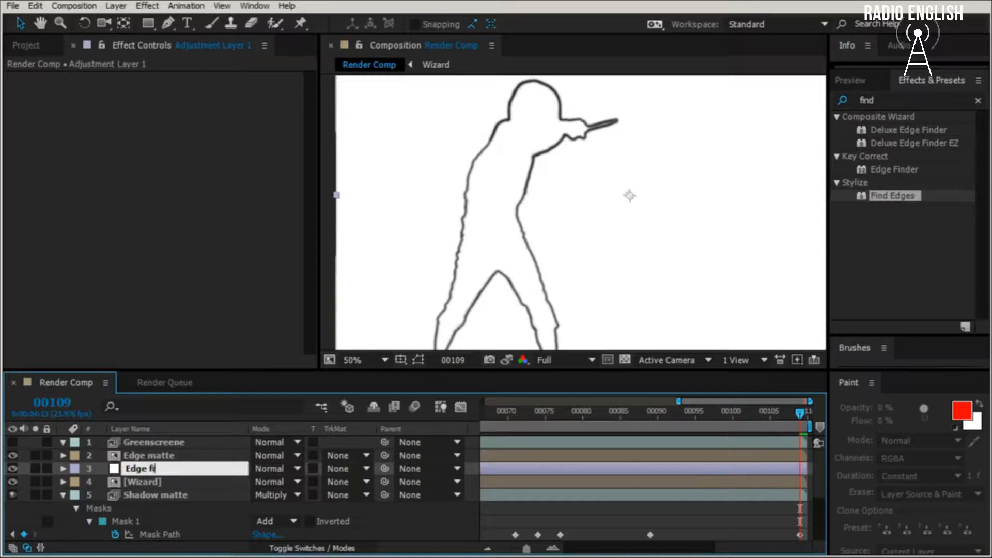
type("x Adj ")
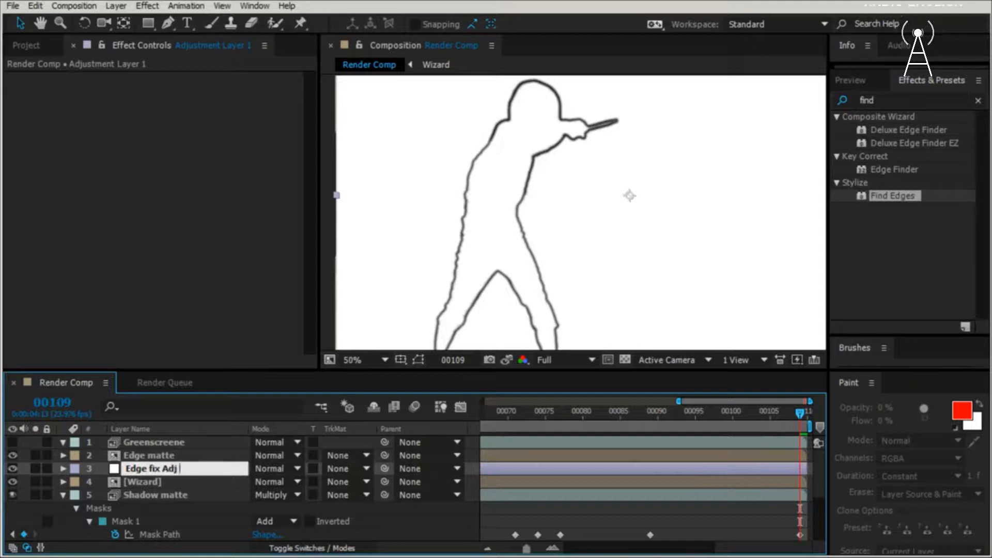
type("layer")
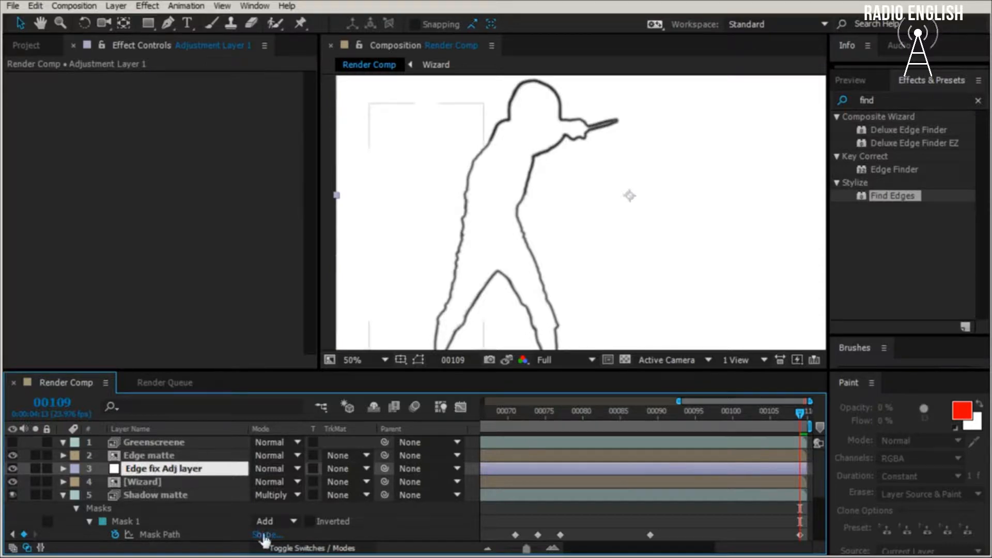
left_click(134, 482)
- Set the track matte of the Edge fix Adj layer to Luma Inverted Matte "Edge matte"
left_click(198, 469)
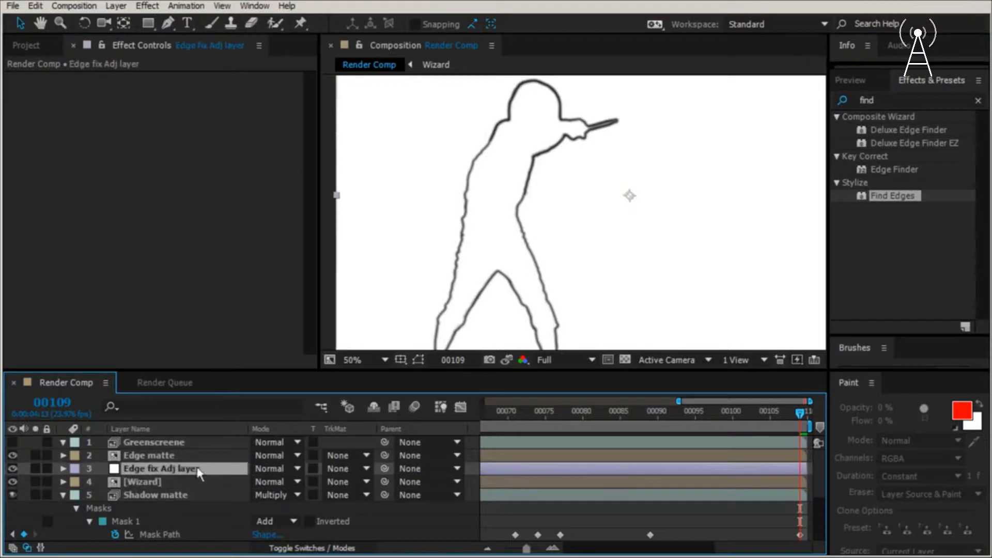
left_click(356, 471)
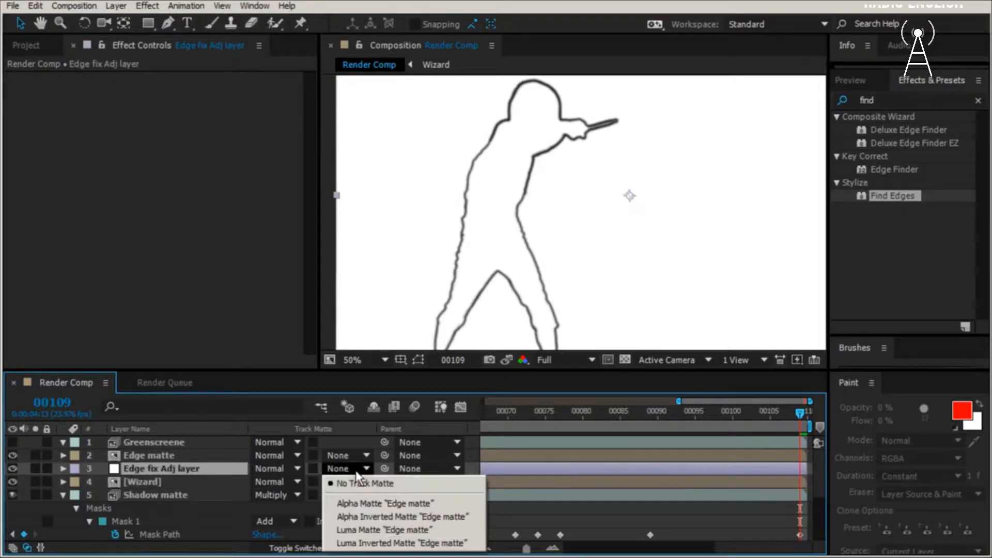
left_click(402, 544)
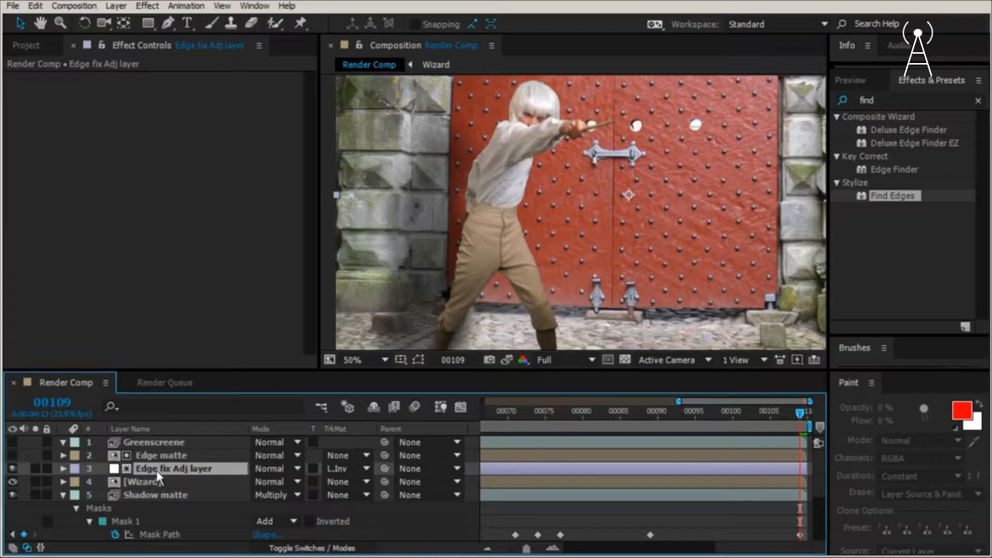
- Hide the CastleDoor.tif layer and inspect the edges around the wizard's head, hand and wand against the plain background
scroll(147, 496, "down", 3)
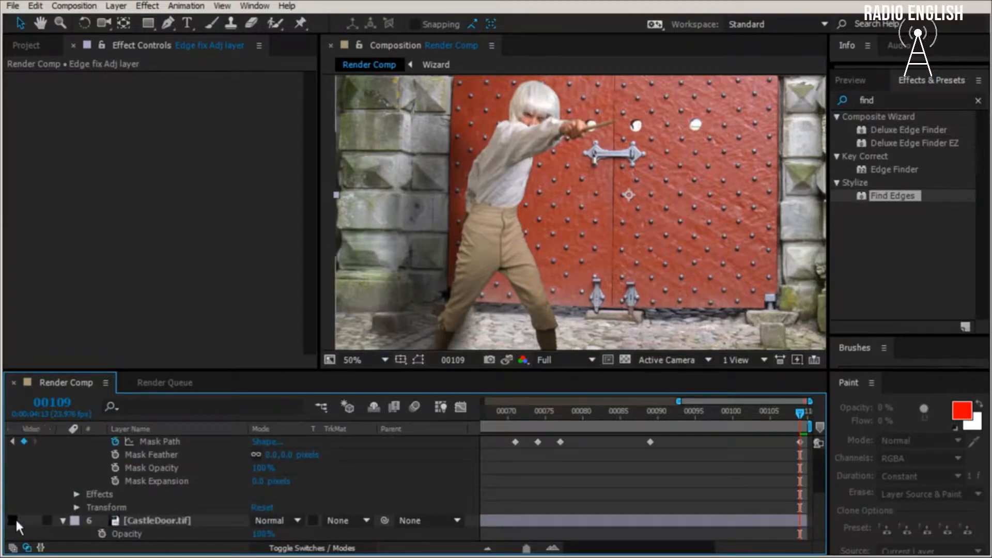
left_click(13, 521)
scroll(533, 227, "up", 2)
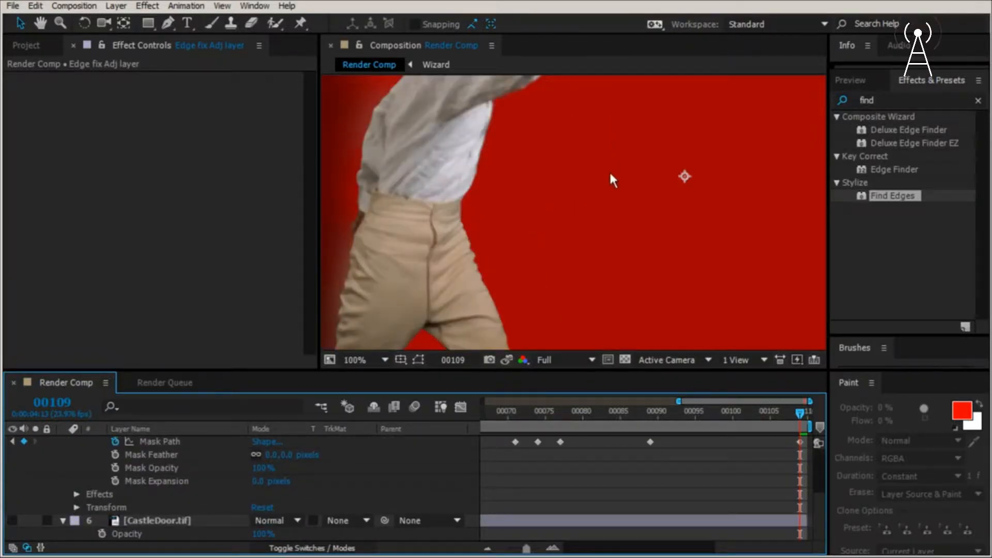
key("h")
left_click_drag(637, 220, 662, 290)
scroll(662, 290, "up", 1)
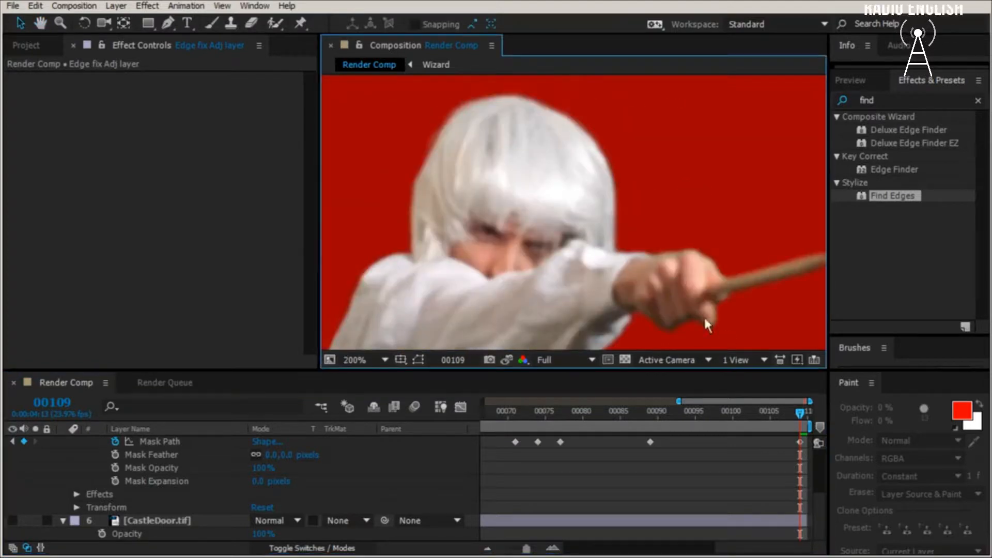
key("space")
left_click_drag(709, 315, 615, 255)
scroll(136, 499, "up", 3)
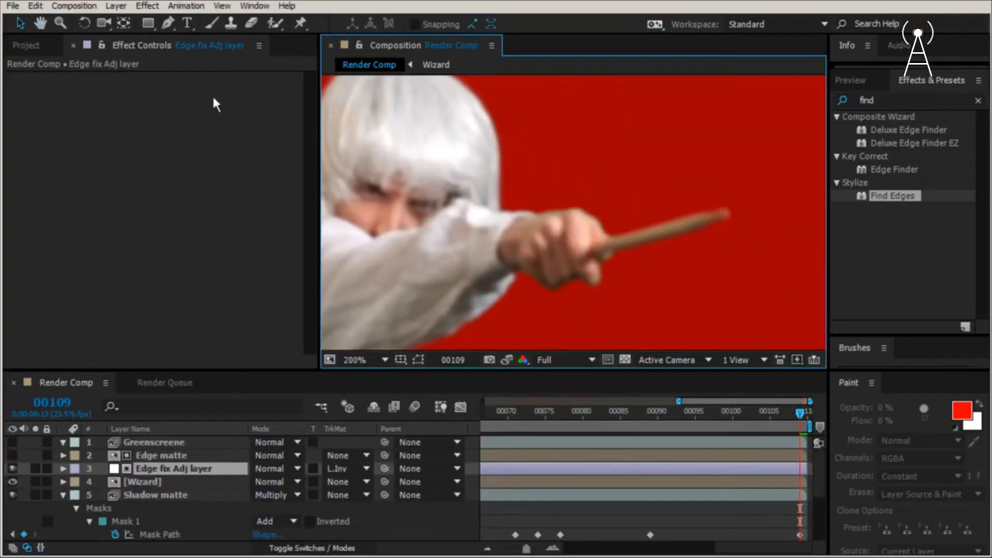
- Apply Hue/Saturation to the Edge fix Adj layer and set its Channel Control to Greens
left_click(151, 7)
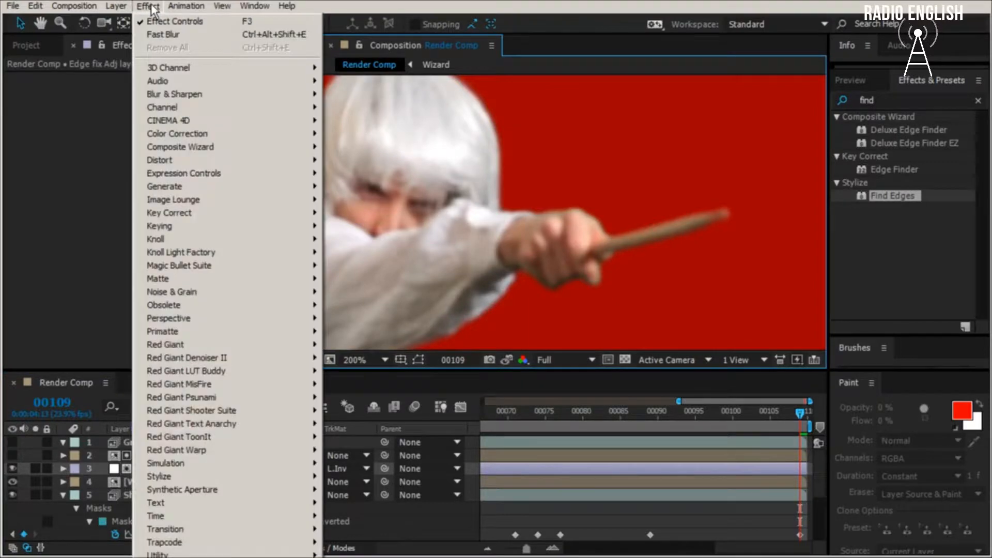
mouse_move(194, 133)
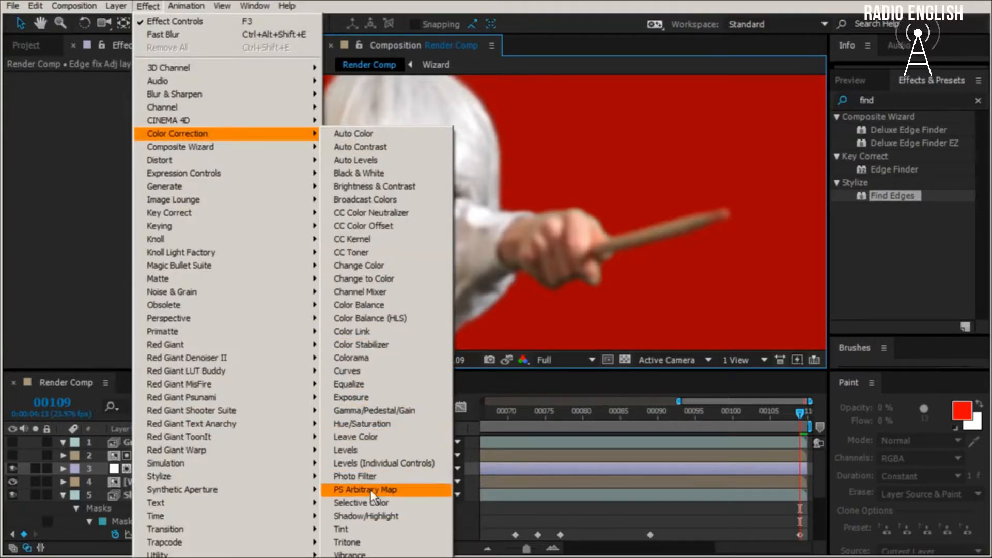
left_click(381, 424)
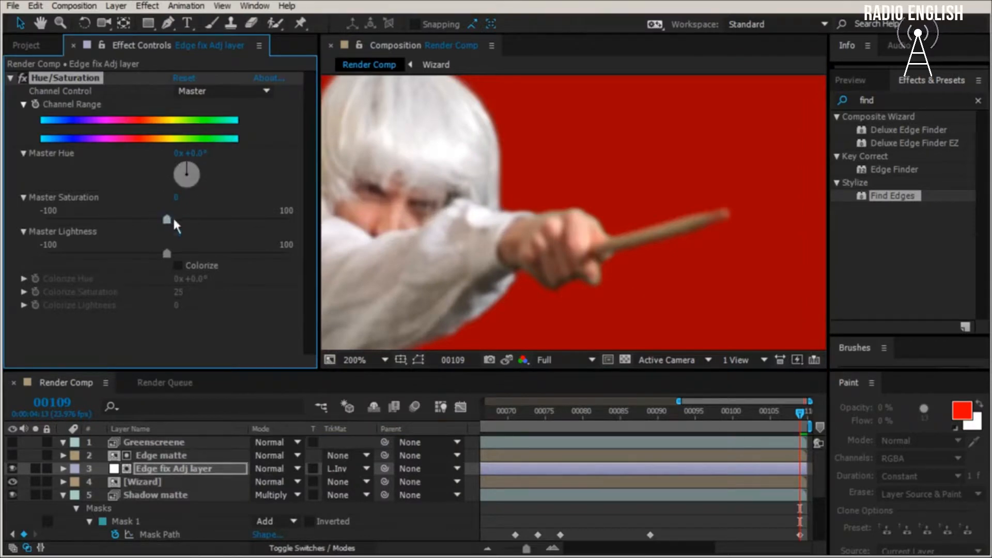
left_click(208, 91)
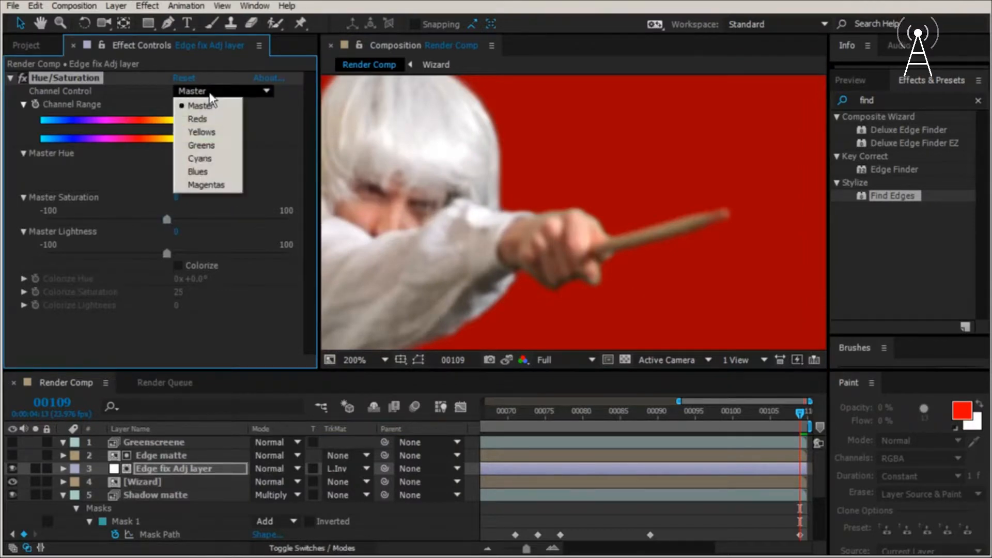
left_click(222, 147)
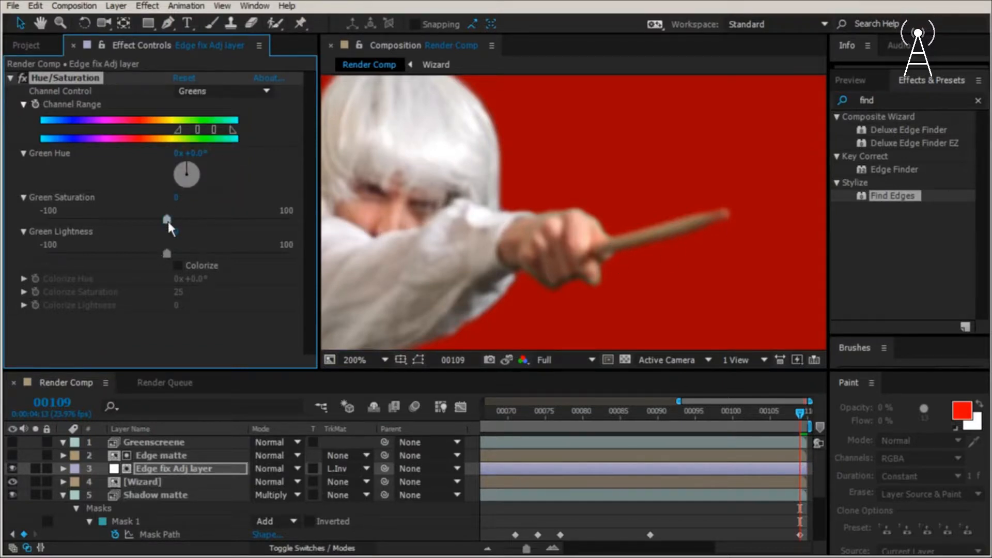
- Raise Green Saturation to 100 and widen the Greens channel range through yellow into the reds
left_click_drag(169, 221, 314, 236)
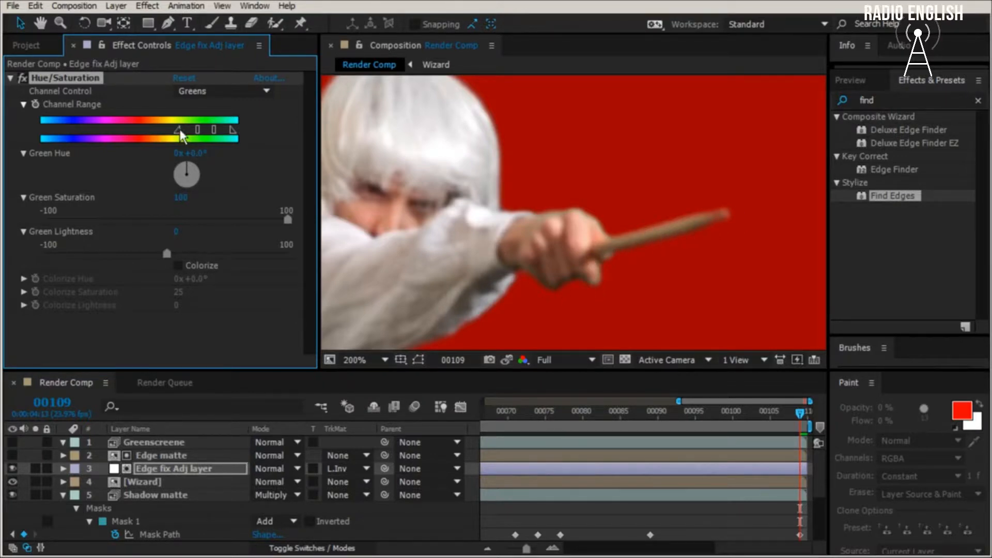
left_click_drag(181, 132, 139, 133)
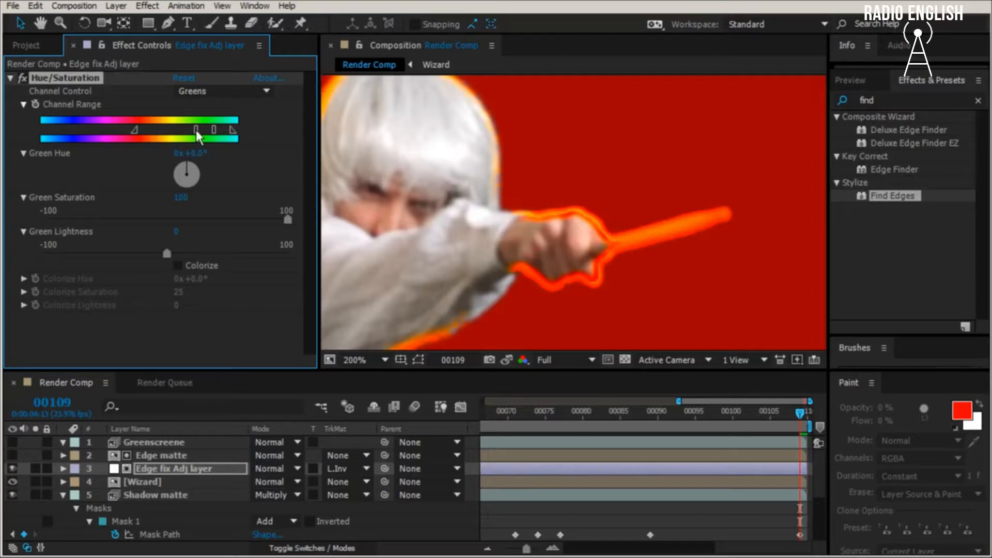
left_click_drag(196, 132, 131, 132)
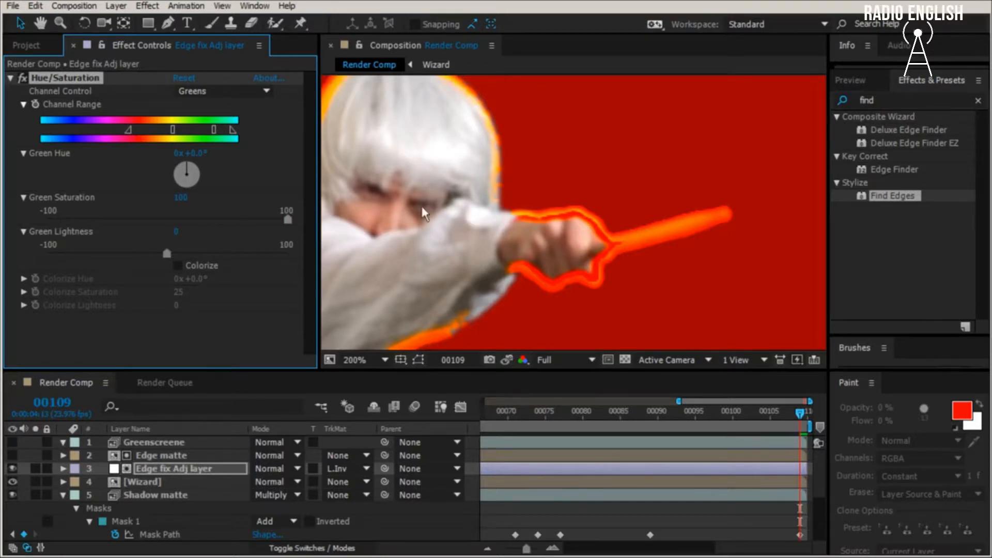
- Set the Green Hue of the Hue/Saturation effect to 325°
left_click(199, 157)
type("325")
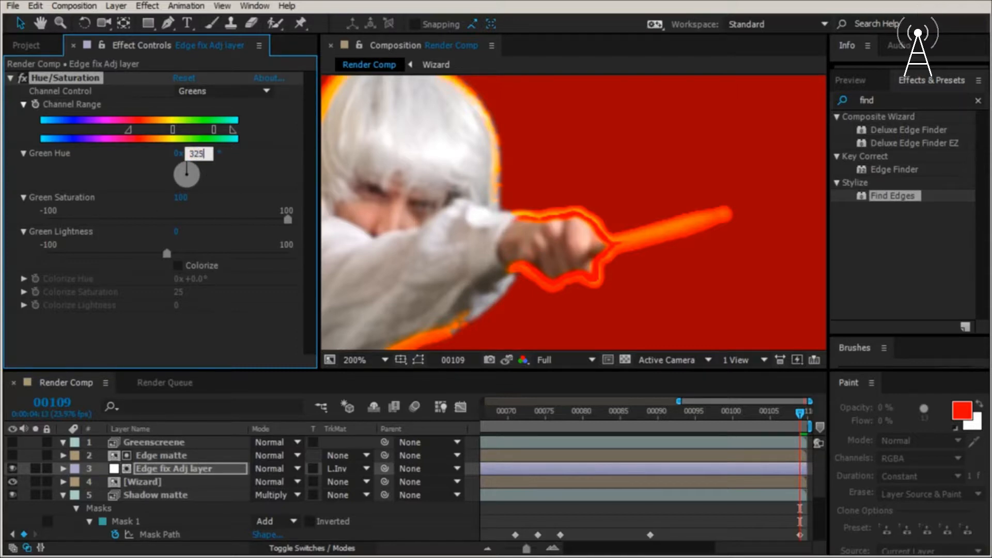
key("Return")
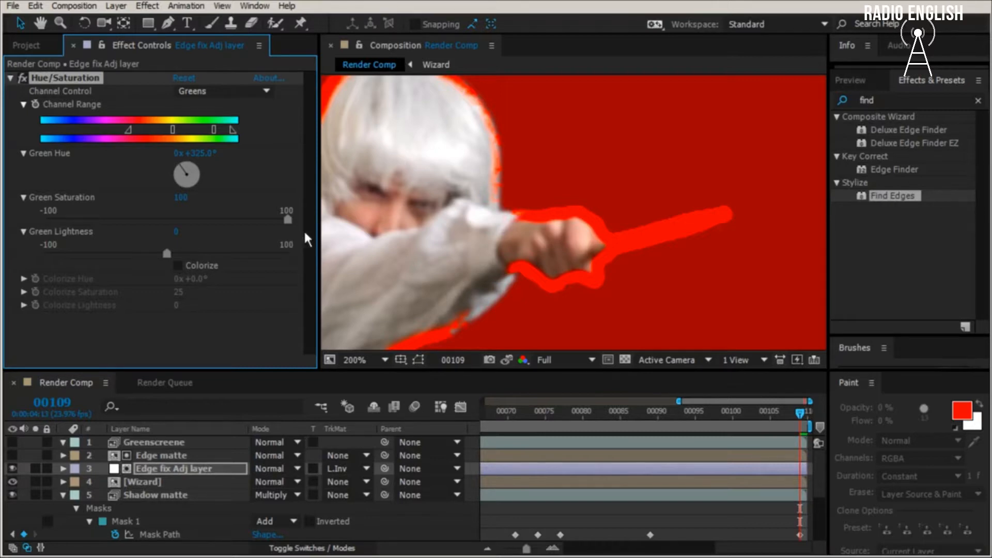
- Set Green Saturation to 69 and Green Lightness to 78, comparing the edges with Hue/Saturation off and on
left_click_drag(288, 221, 254, 219)
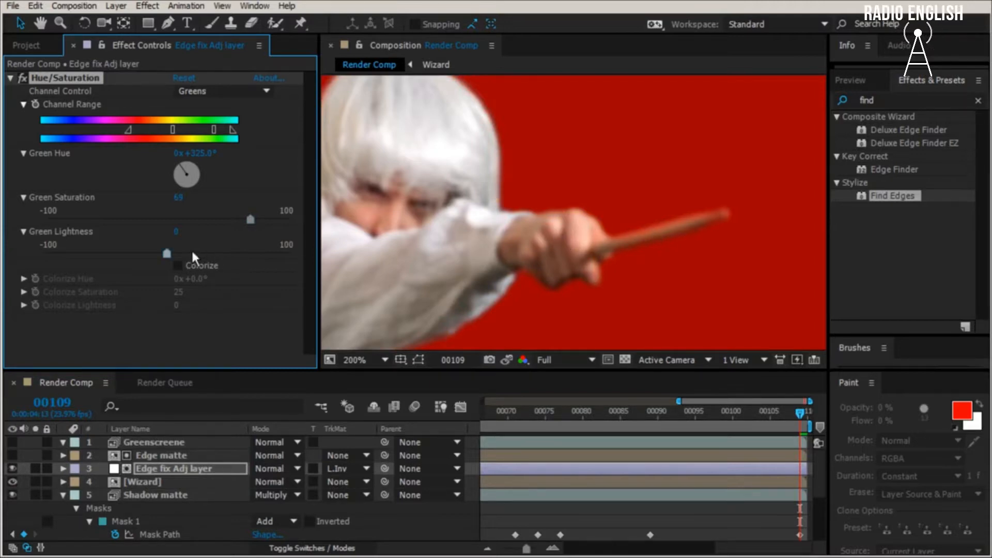
left_click_drag(166, 254, 264, 266)
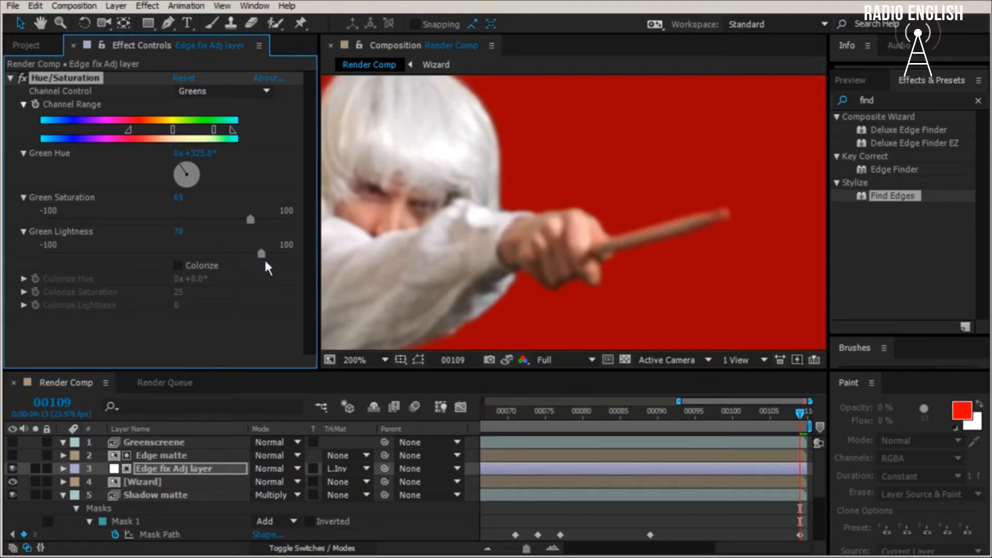
left_click(23, 80)
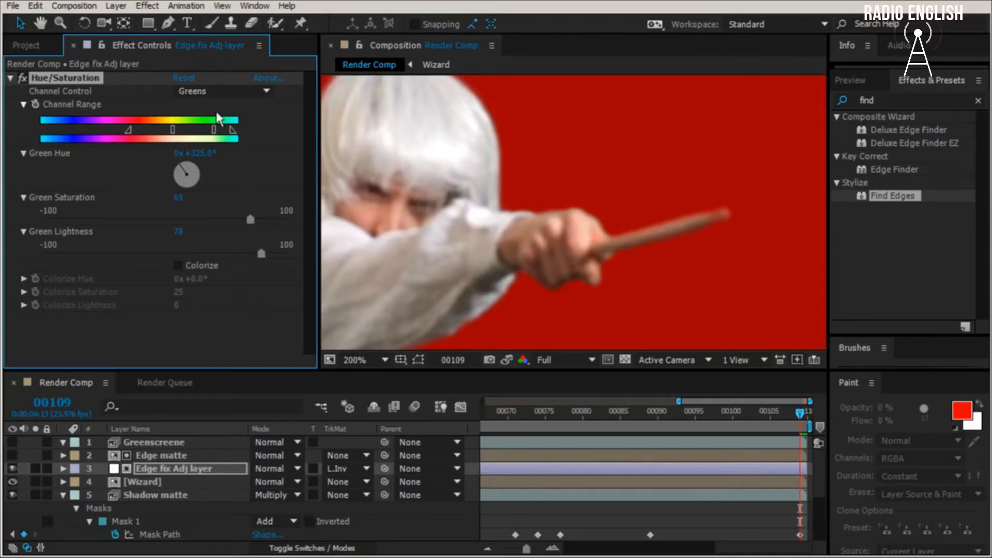
- Apply a Fast Blur to the Edge fix Adj layer with an exaggerated Blurriness of 25
left_click(148, 6)
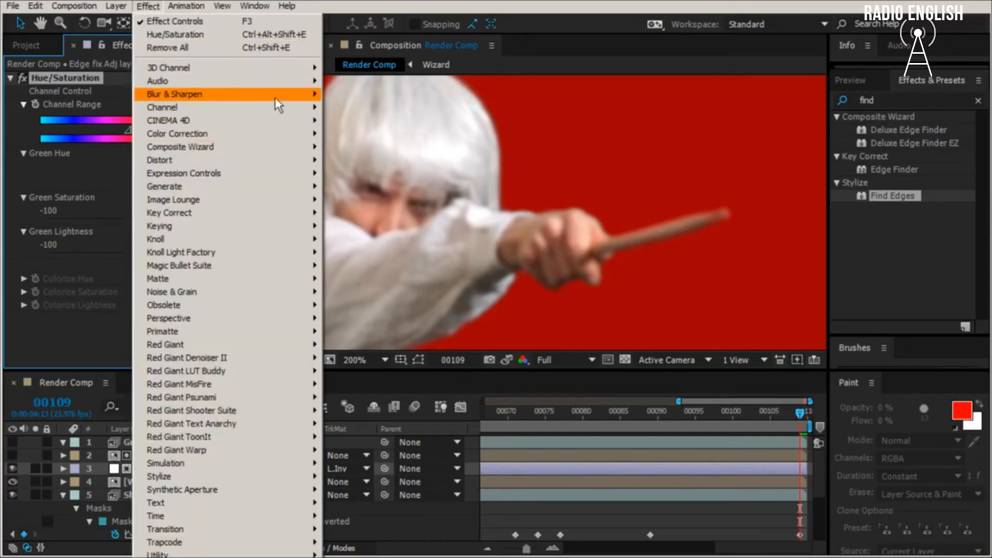
mouse_move(275, 98)
left_click(412, 225)
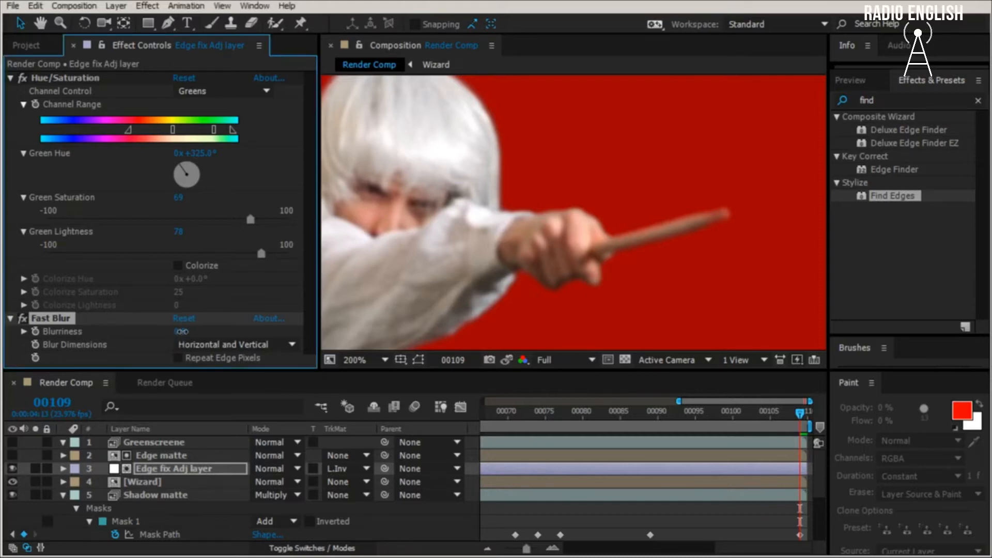
left_click(181, 332)
type("25")
key("Return")
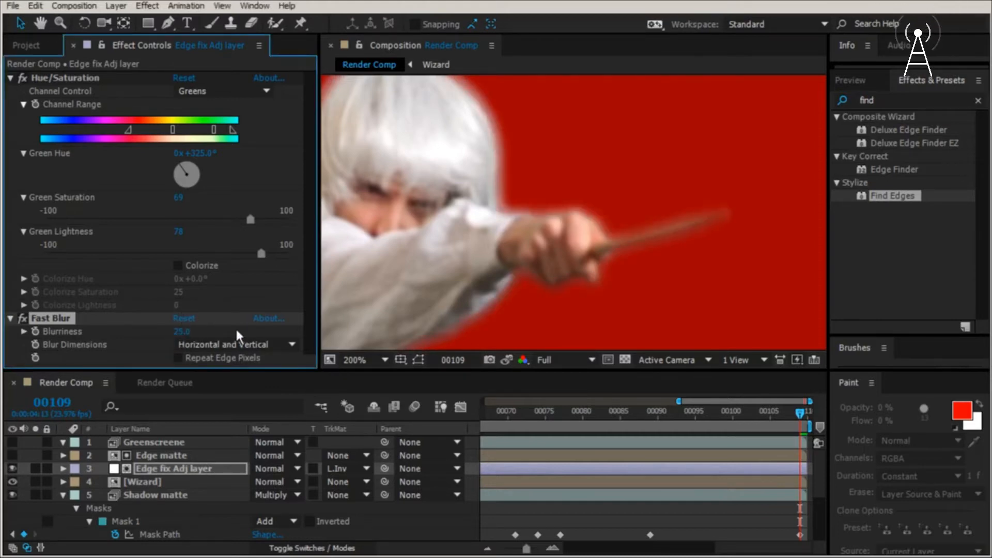
- Reduce the Fast Blur's Blurriness to 2.5 on the Edge fix Adj layer
left_click(182, 332)
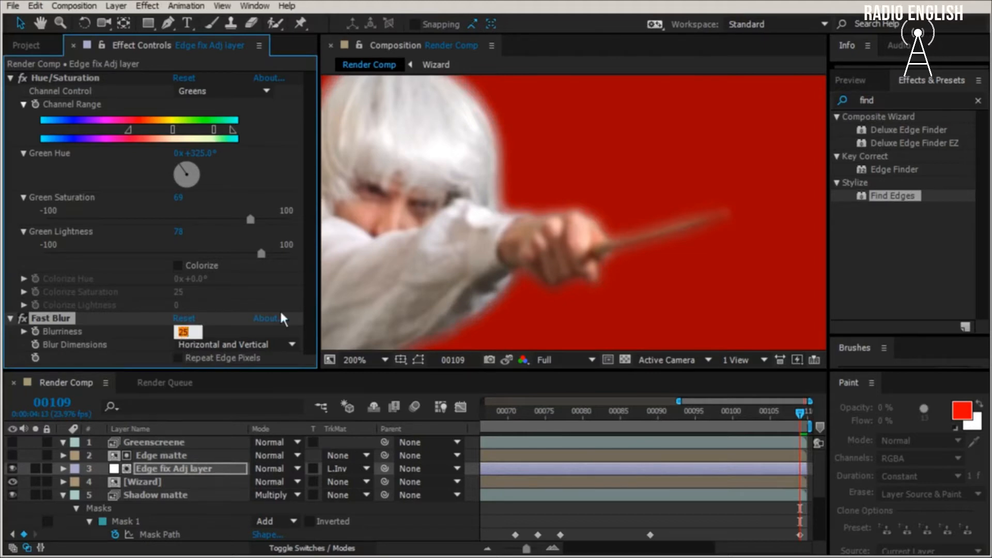
type("2")
key("Return")
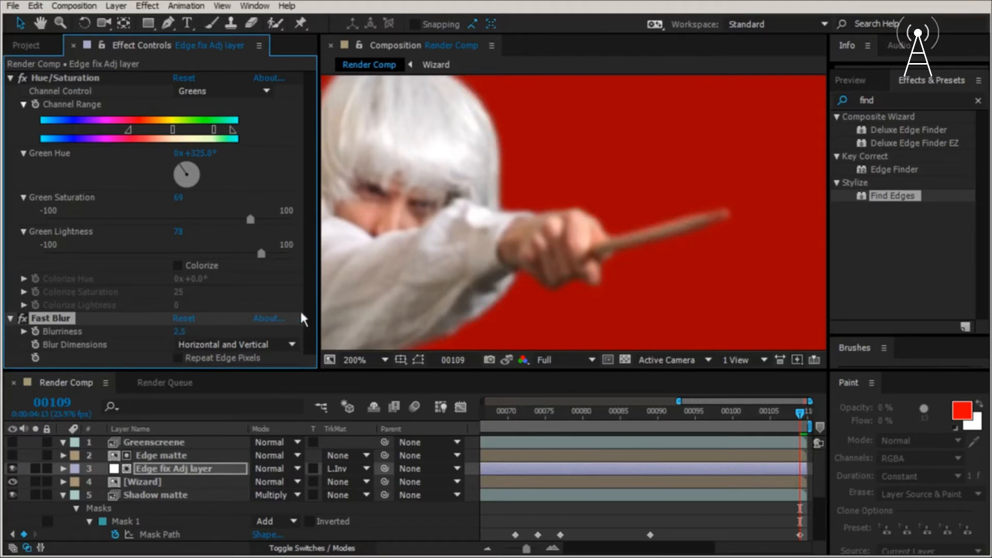
- Compare the edges with the Edge fix Adj layer off and on, and show the CastleDoor.tif layer again
left_click(13, 469)
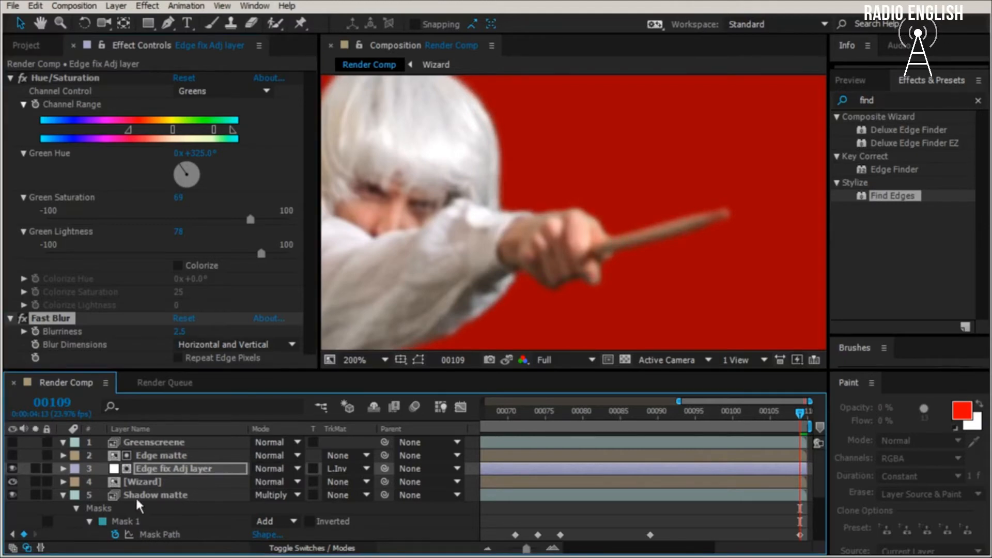
scroll(139, 507, "down", 3)
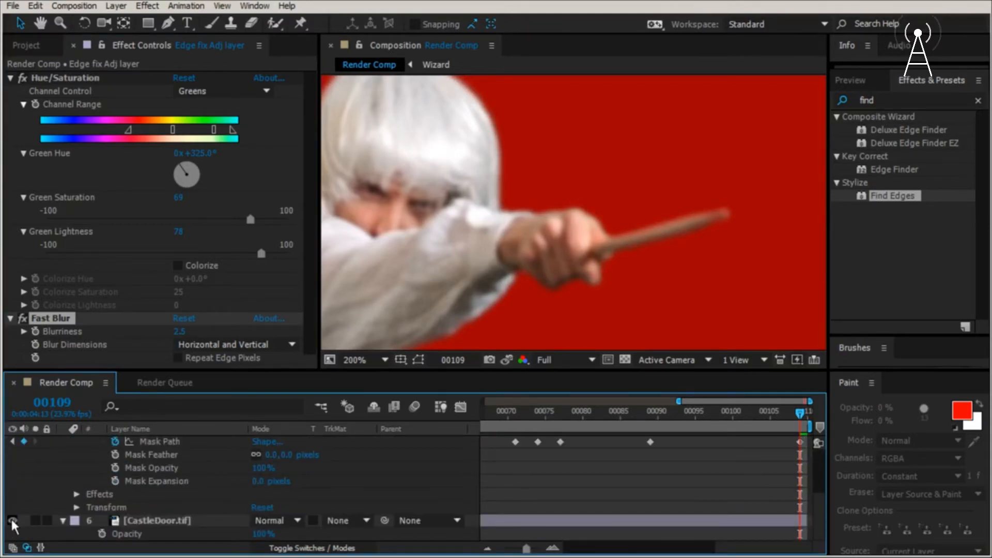
left_click(13, 520)
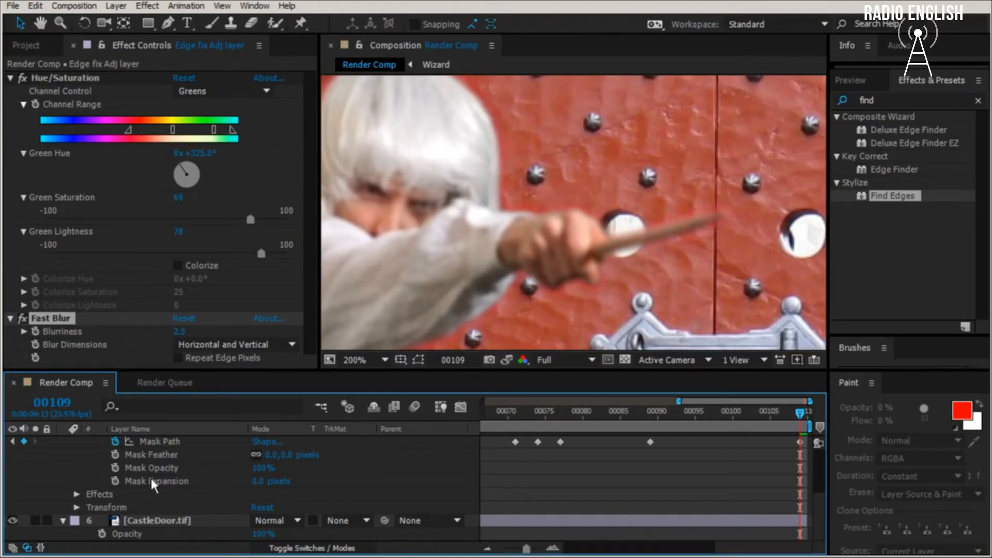
- Pre-compose the Edge matte, Edge fix Adj layer and Wizard layers as "Wizard fixed", moving all attributes into the new composition
scroll(154, 486, "up", 3)
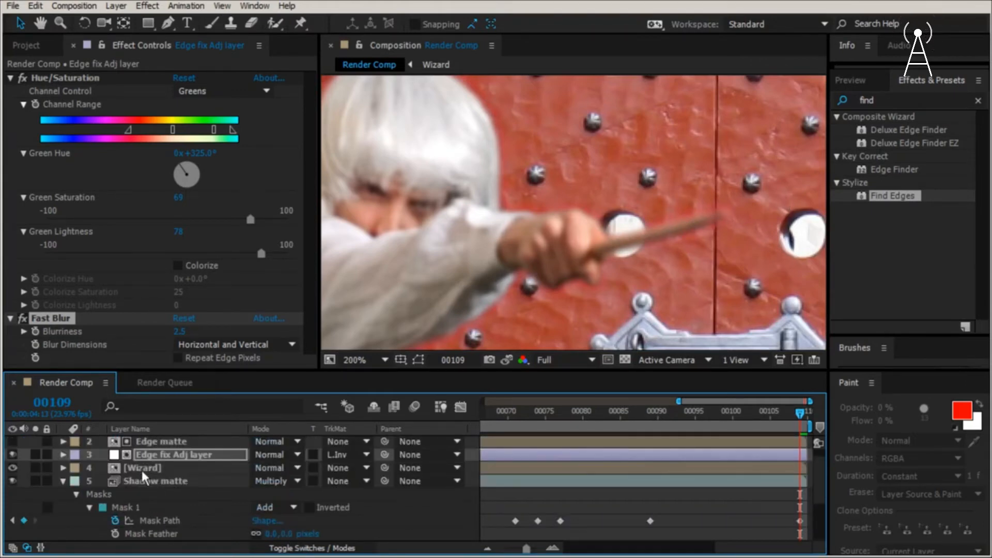
left_click(206, 468)
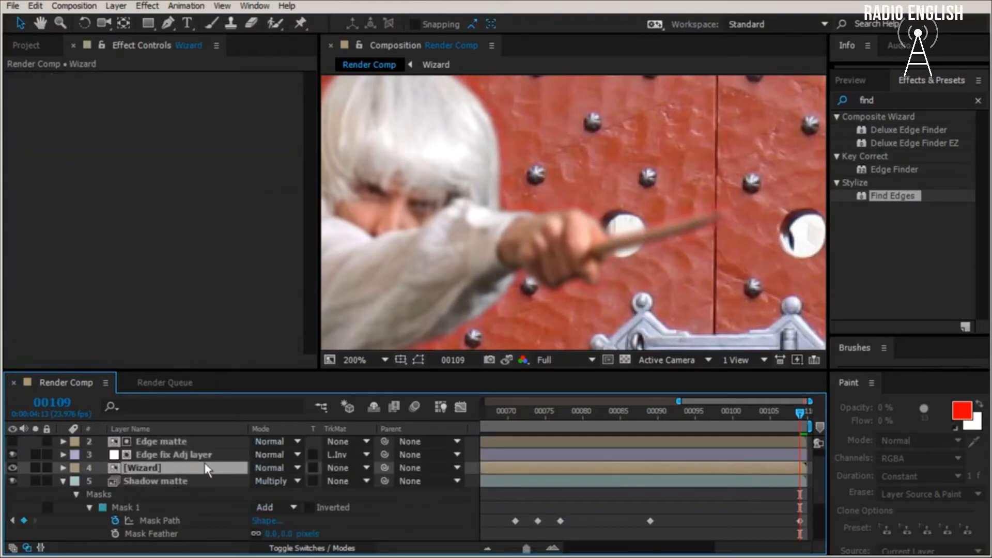
left_click(159, 440, "shift")
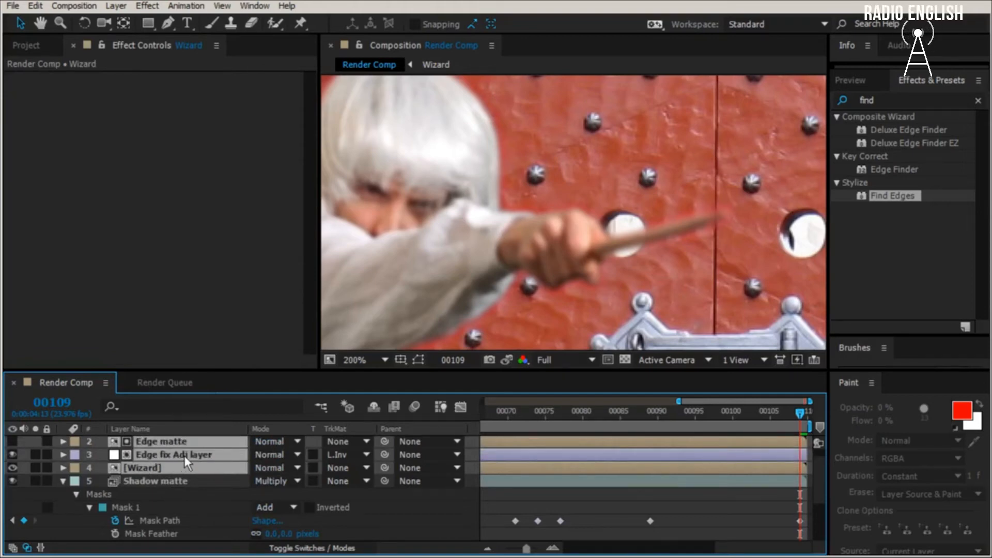
scroll(185, 455, "up", 1)
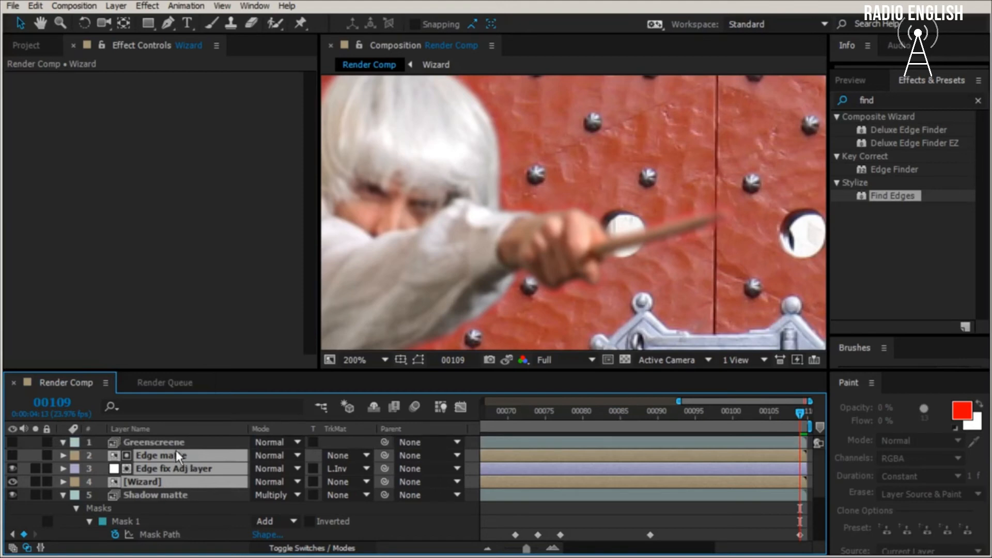
left_click(75, 6)
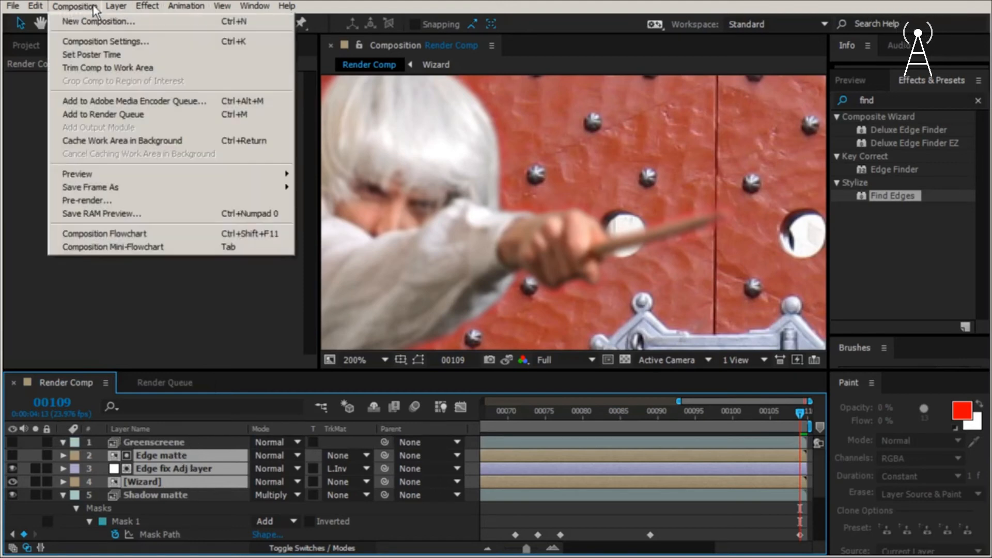
mouse_move(116, 6)
left_click(175, 473)
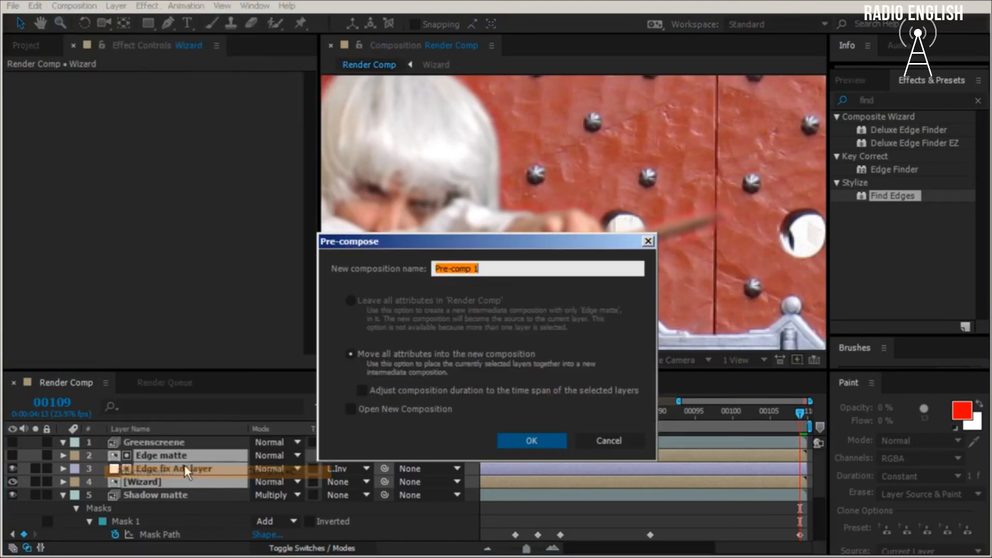
type("Wi")
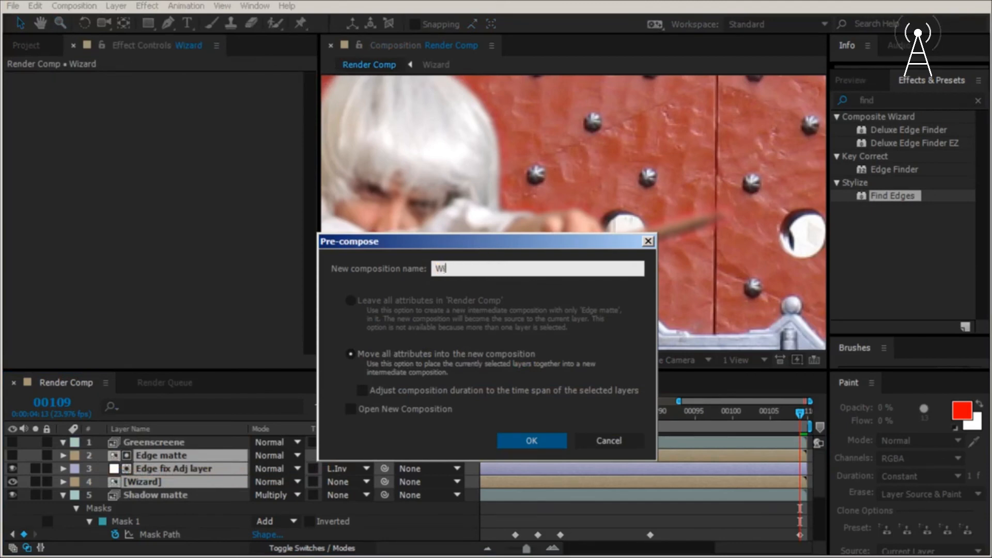
type("zard fixed")
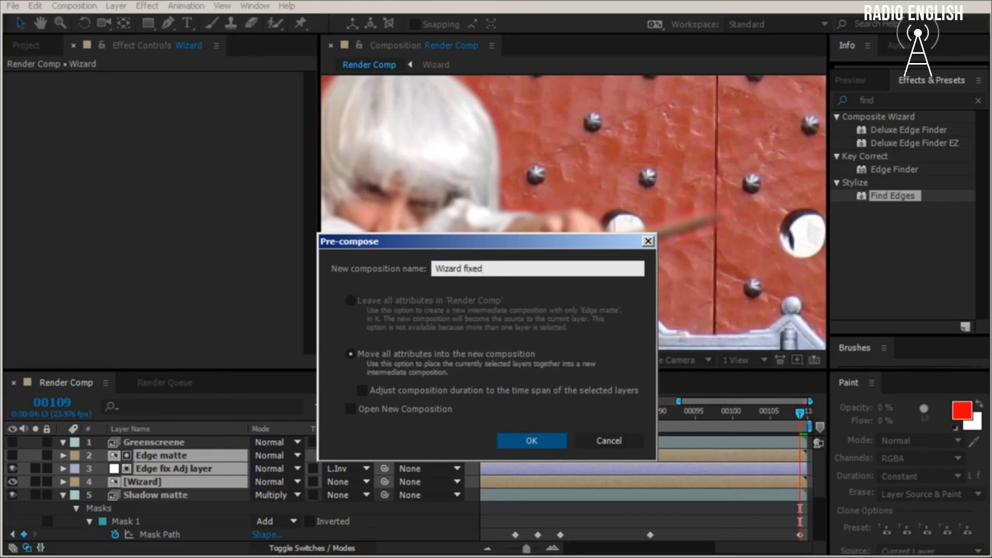
left_click(532, 438)
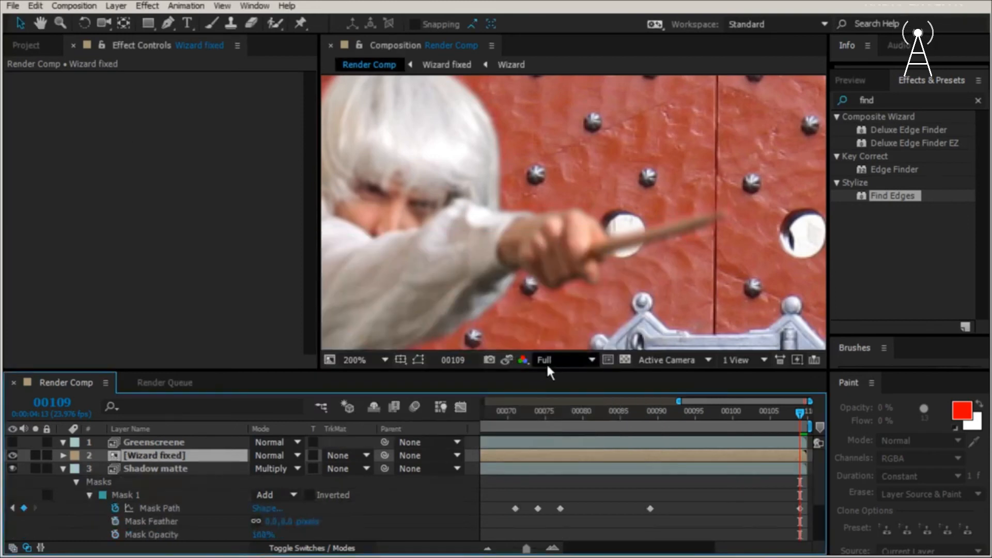
- View the wizard's whole figure against the castle door at 50% magnification to check the composite
scroll(565, 263, "down", 2)
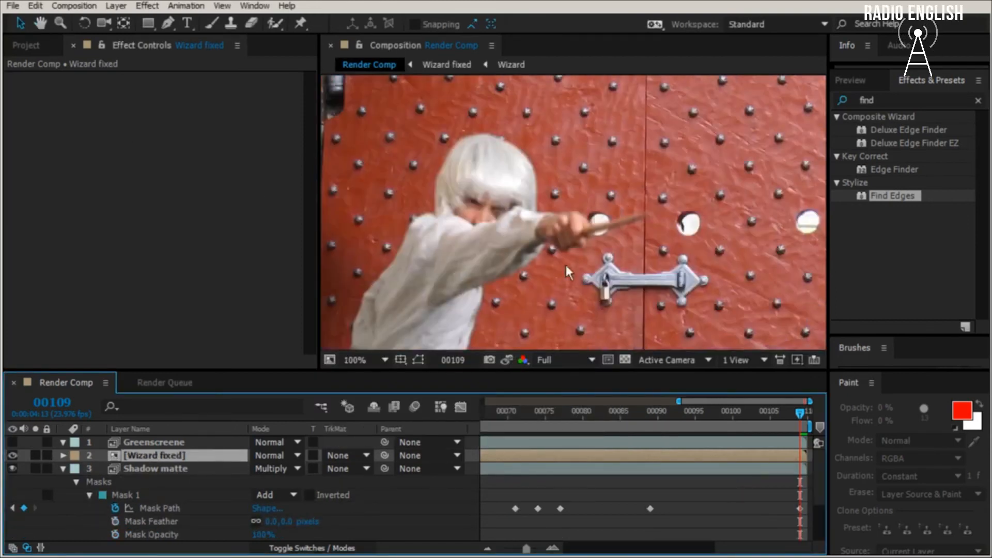
key("h")
left_click_drag(591, 251, 591, 210)
key("v")
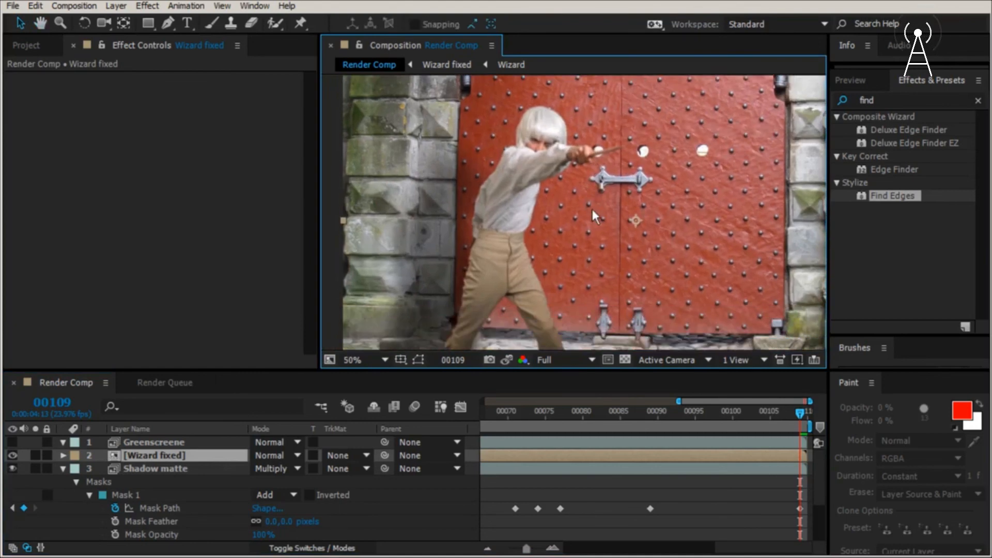